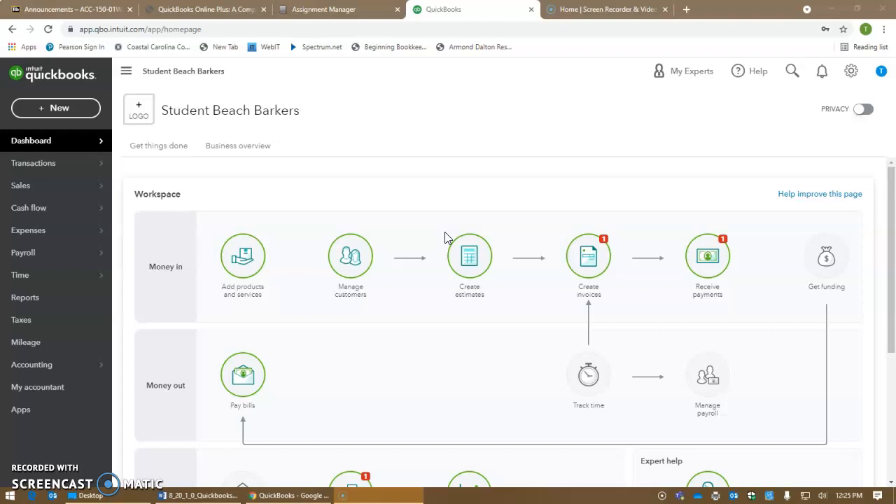
left_click(480, 153)
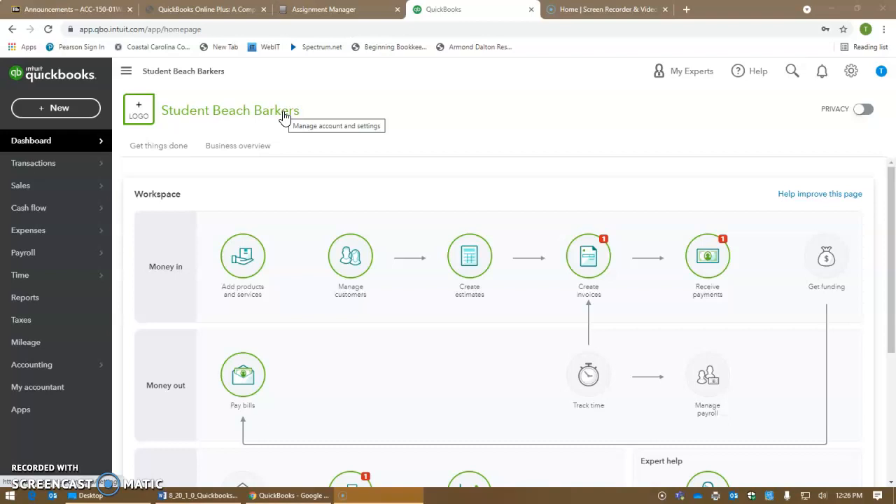
mouse_move(60, 147)
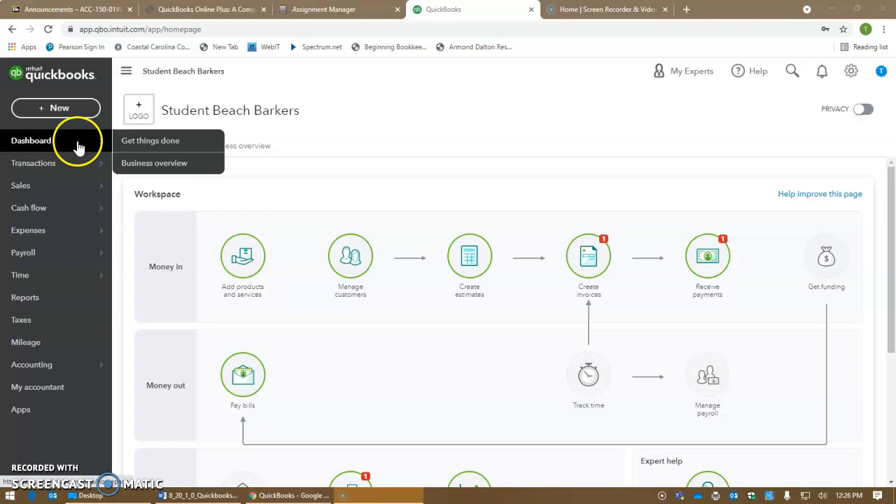
Step: Switch to the Blackboard course, open Student DATA FILES and download the 2-Beach Barkers Customers List Excel file
left_click(60, 14)
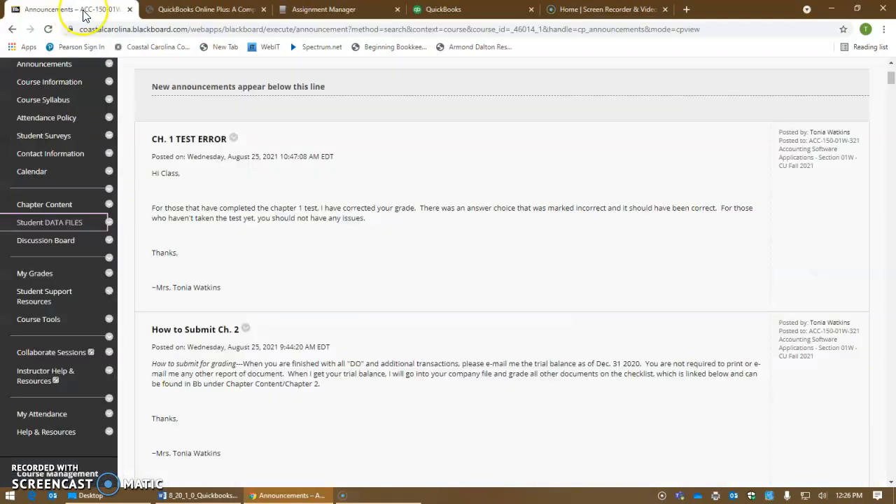
scroll(556, 256, "up", 3)
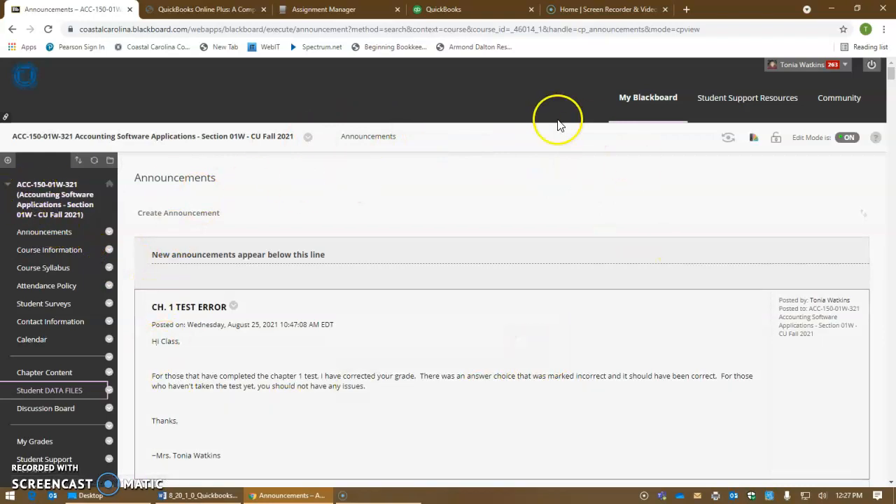
scroll(632, 302, "down", 2)
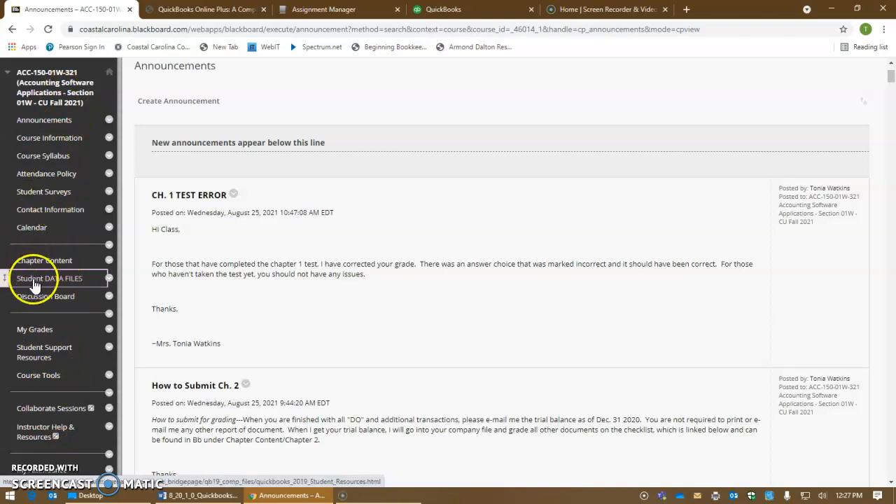
left_click(33, 278)
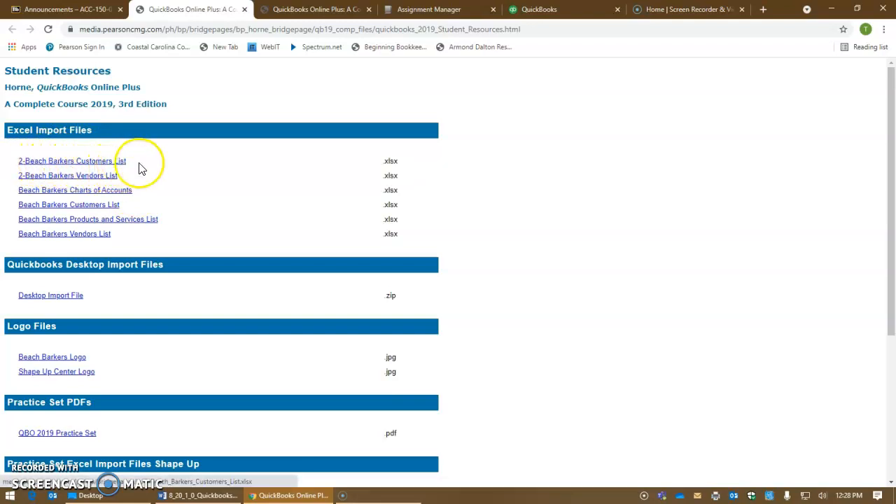
left_click(89, 164)
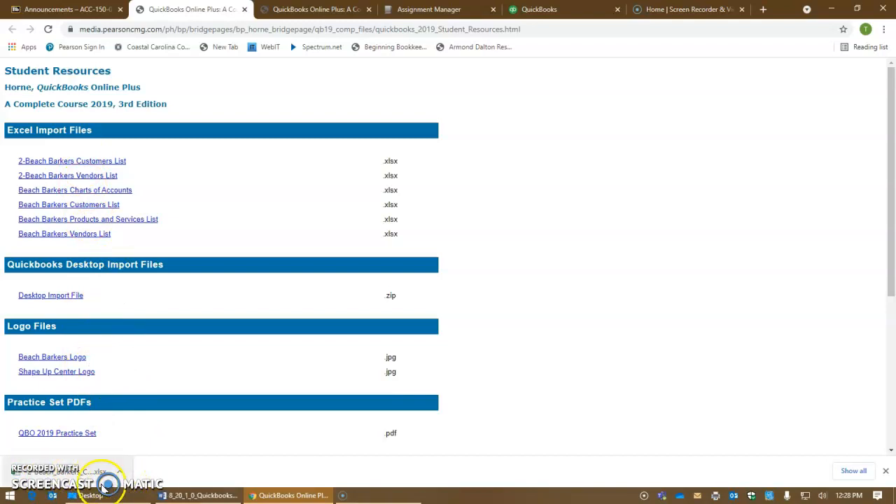
Step: Return to QuickBooks and start a customer data import for the Student Beach Barkers company
left_click(560, 17)
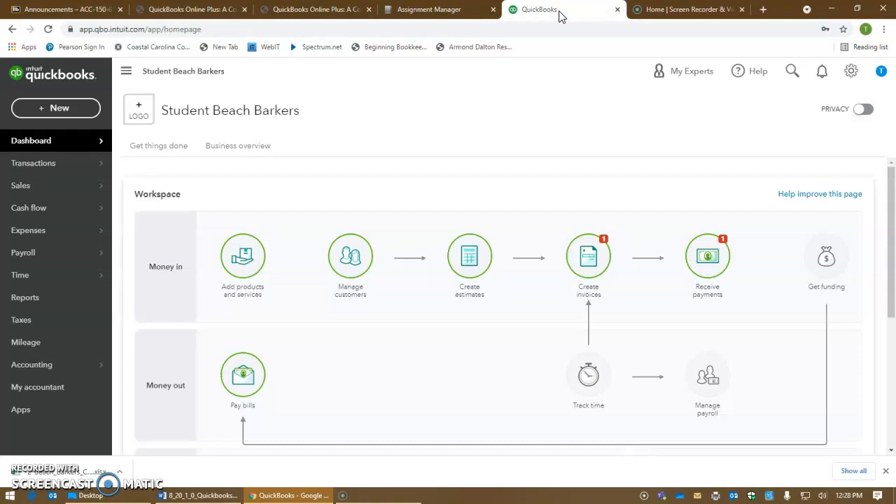
mouse_move(30, 147)
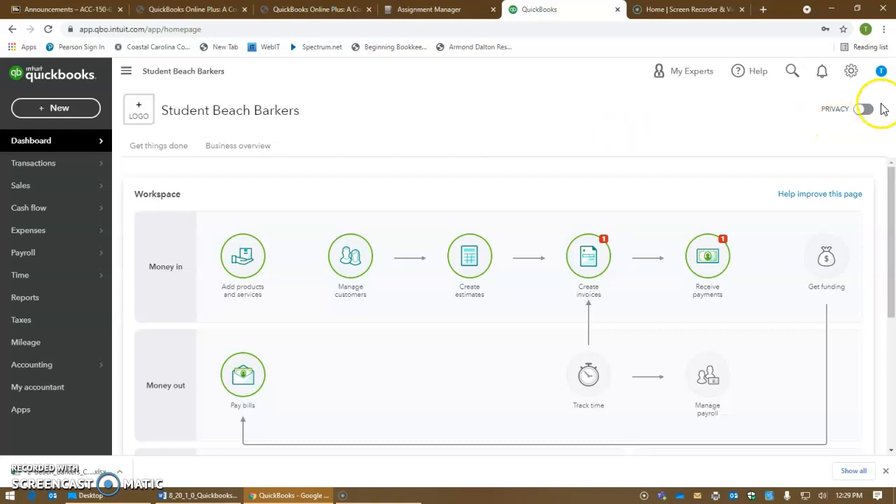
left_click(851, 73)
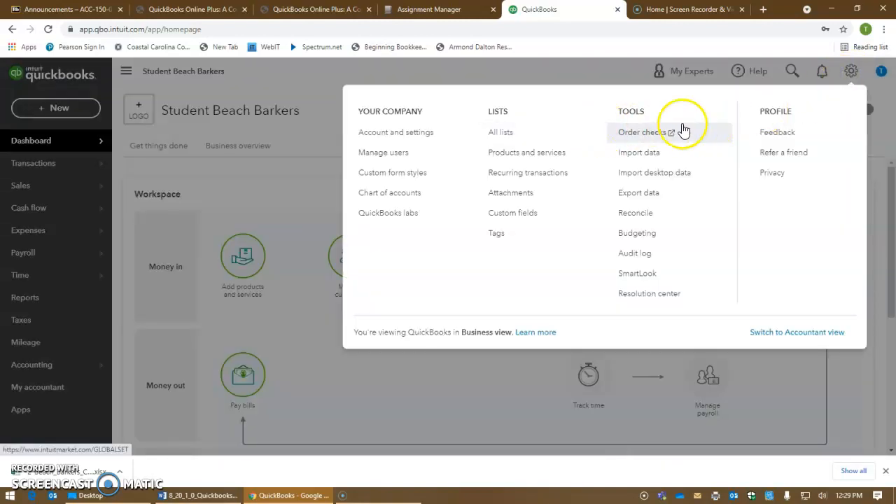
left_click(639, 154)
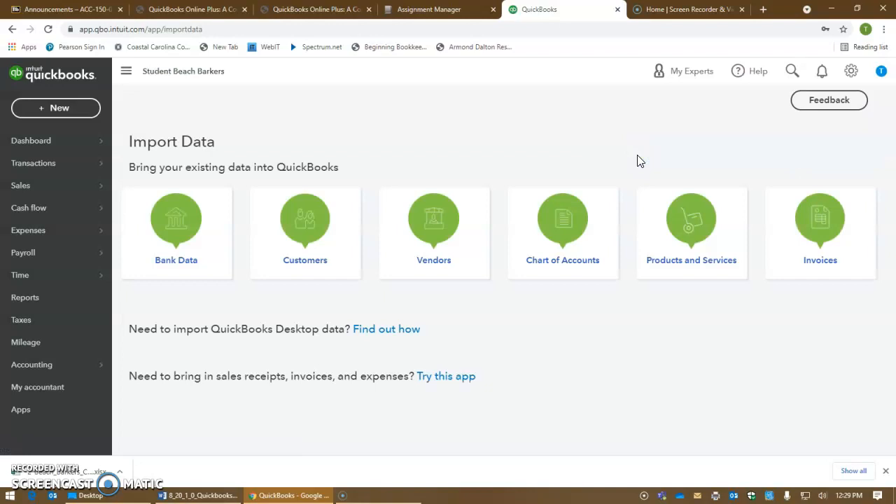
left_click(308, 257)
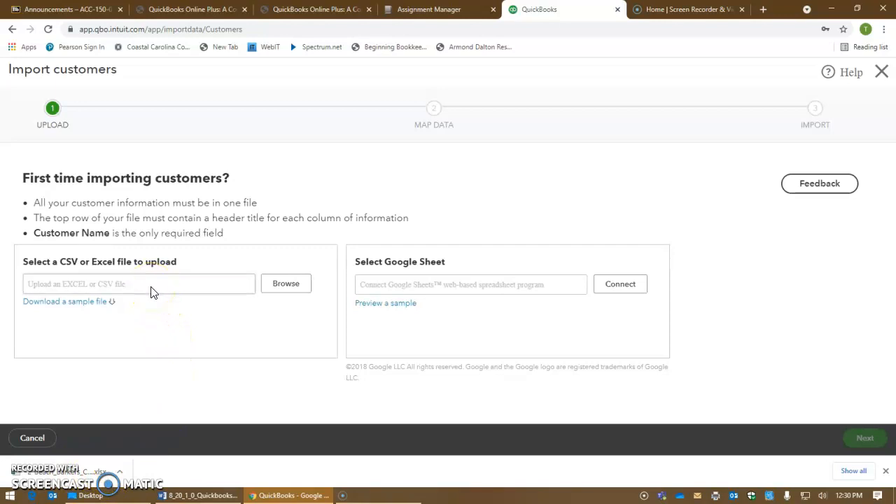
Step: Upload 2-Beach_Barkers_Customers_List (7).xlsx from the Downloads folder and proceed to field mapping
left_click(117, 284)
left_click(277, 286)
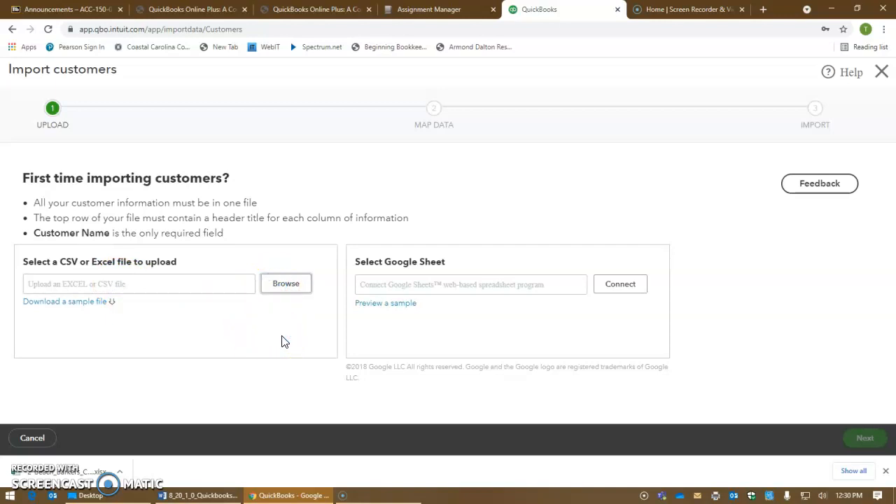
left_click(287, 286)
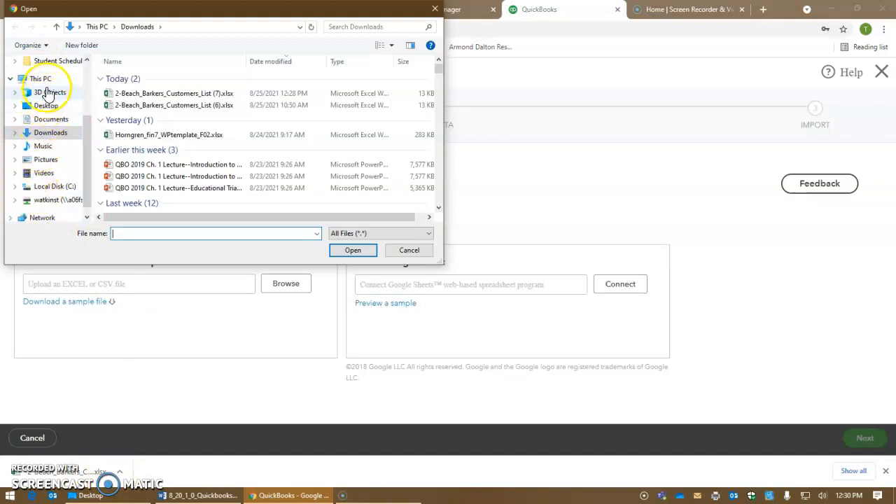
left_click(47, 134)
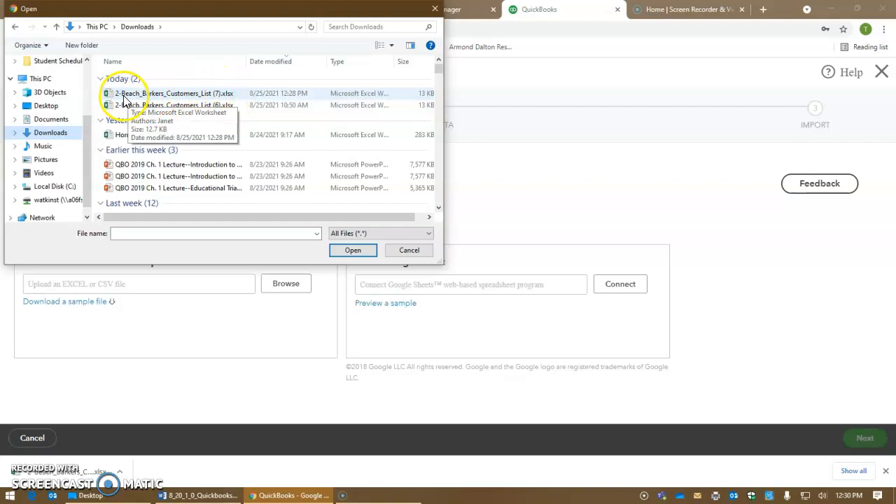
double_click(199, 94)
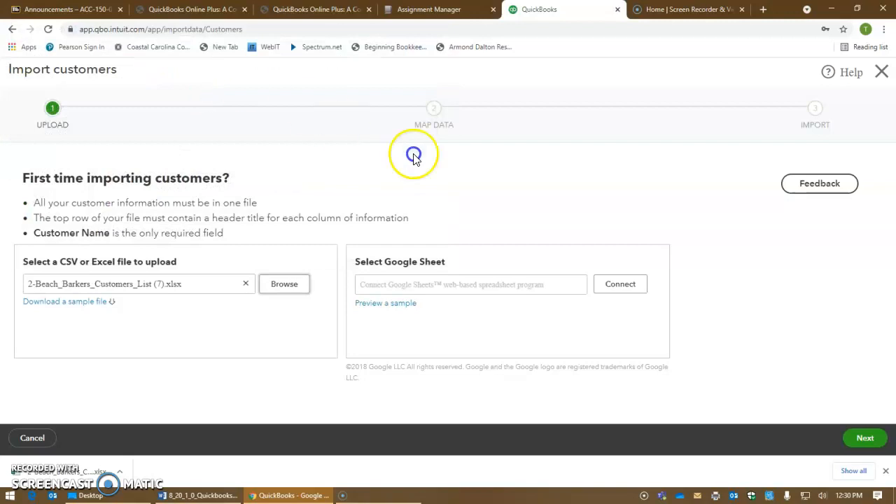
left_click(864, 442)
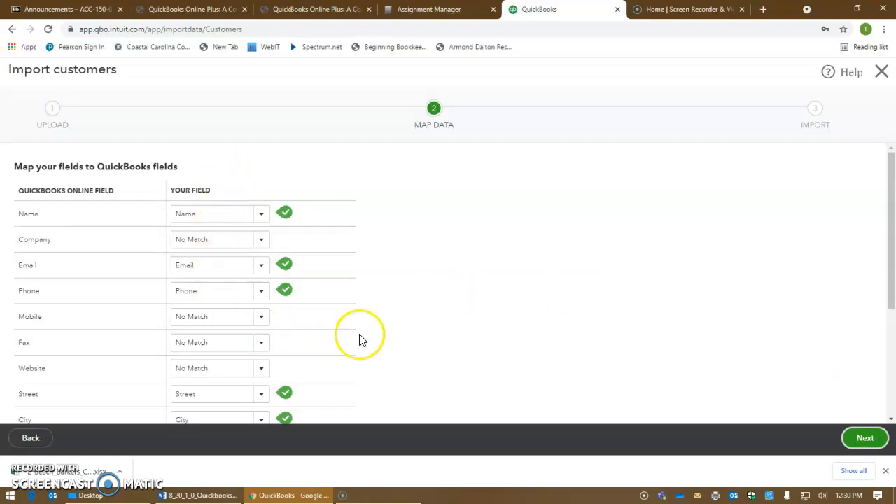
Step: Check the matches between the spreadsheet columns and QuickBooks fields, and accept the mapping as proposed
scroll(360, 339, "down", 1)
scroll(362, 339, "down", 2)
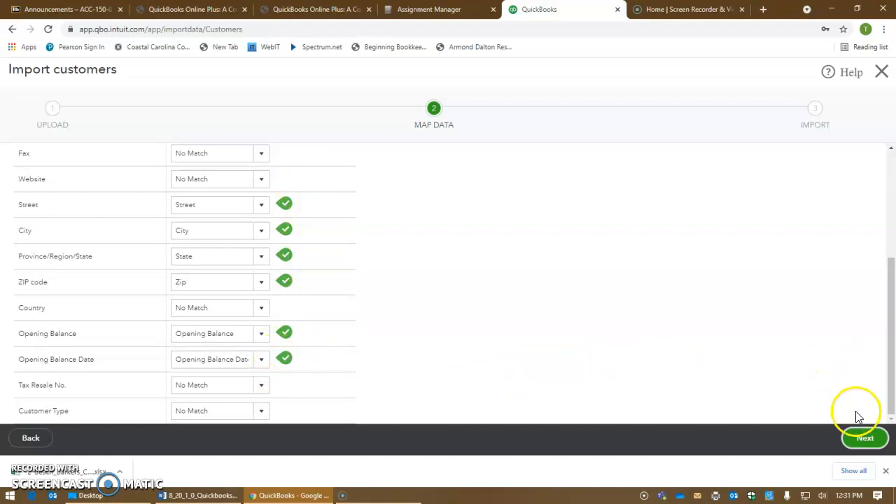
left_click(866, 439)
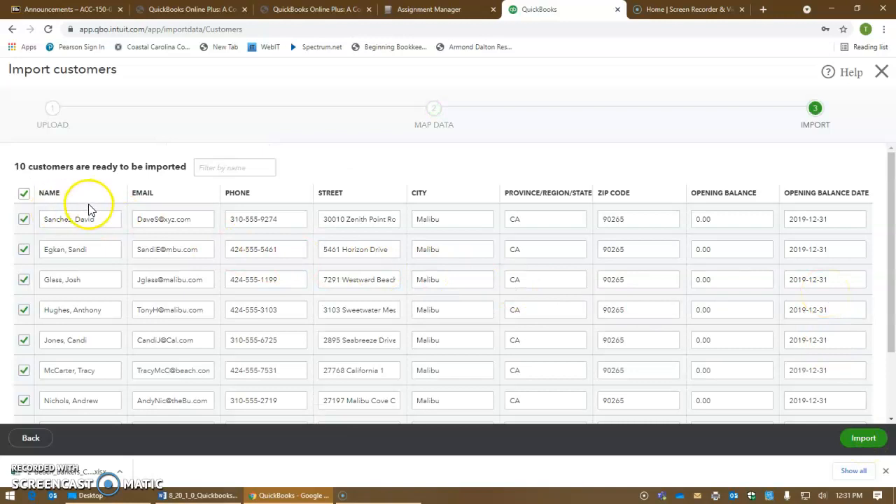
Step: Look over the customers to import and set the first customer's opening balance date to 2020-12-31
scroll(88, 214, "down", 2)
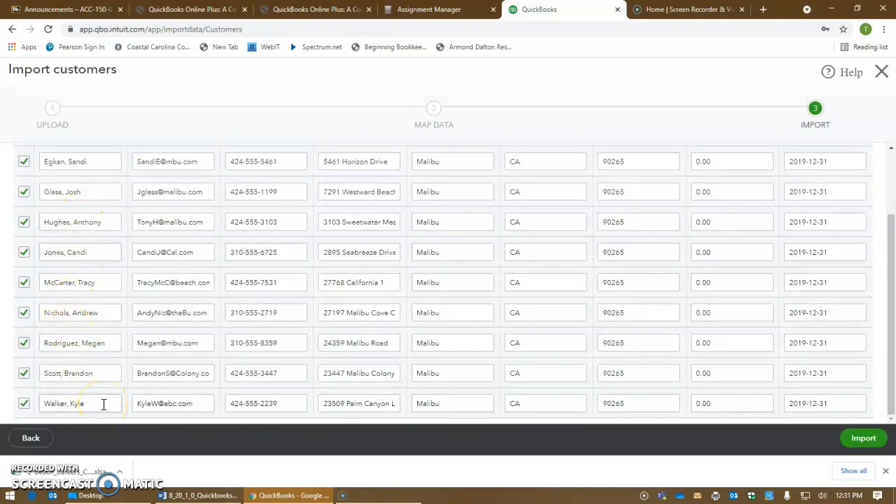
scroll(103, 404, "up", 2)
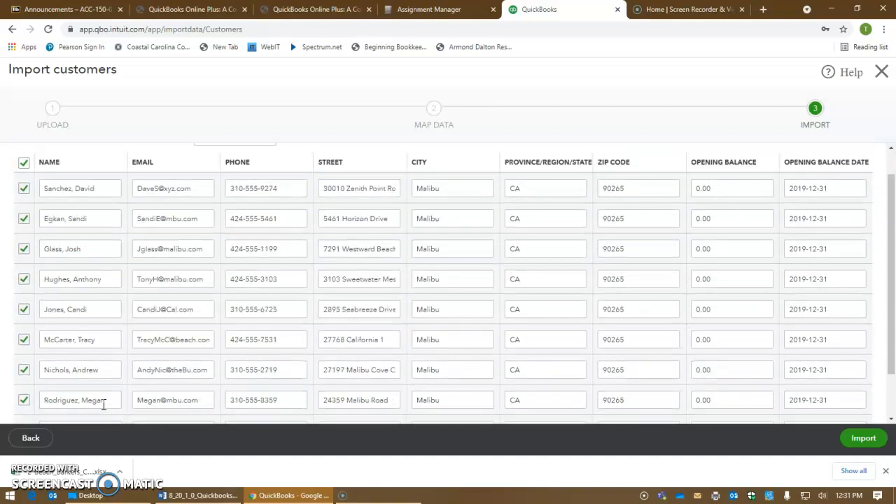
scroll(104, 405, "down", 2)
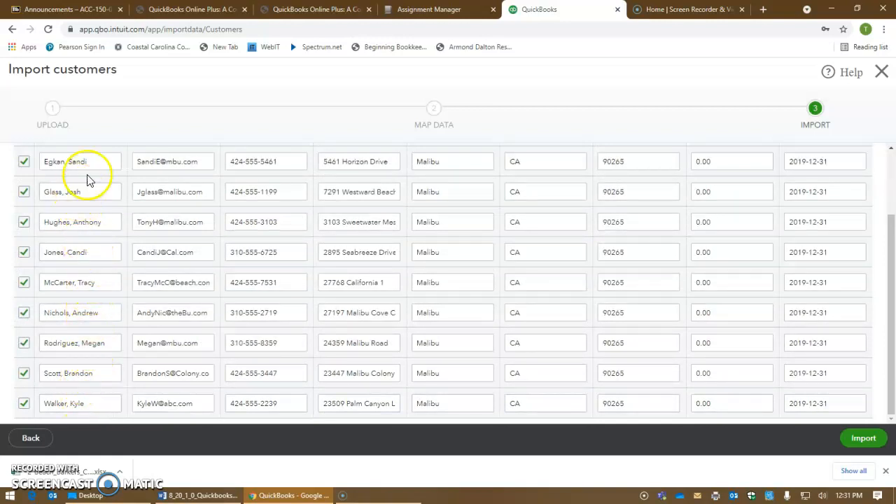
scroll(90, 166, "up", 1)
scroll(91, 168, "up", 1)
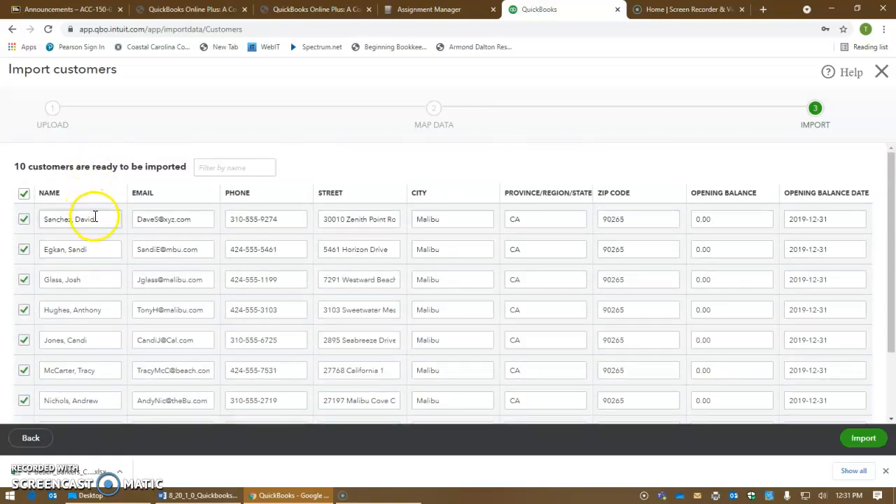
left_click(841, 220)
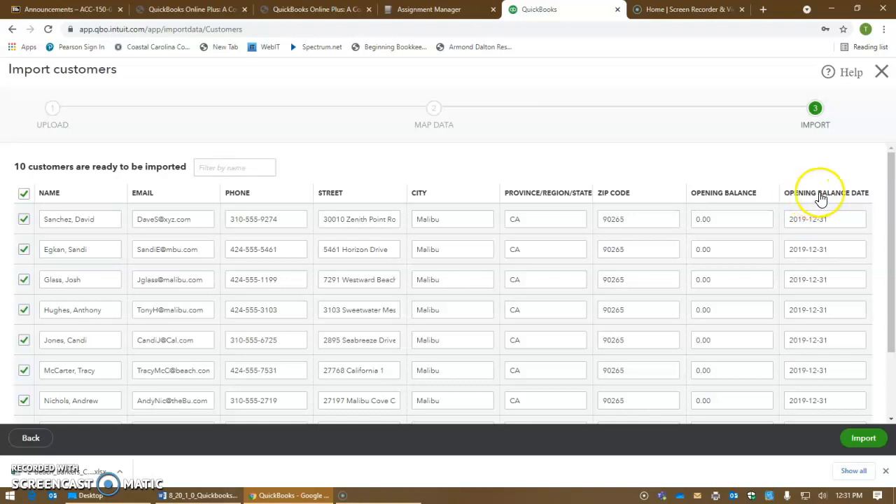
left_click_drag(840, 219, 790, 226)
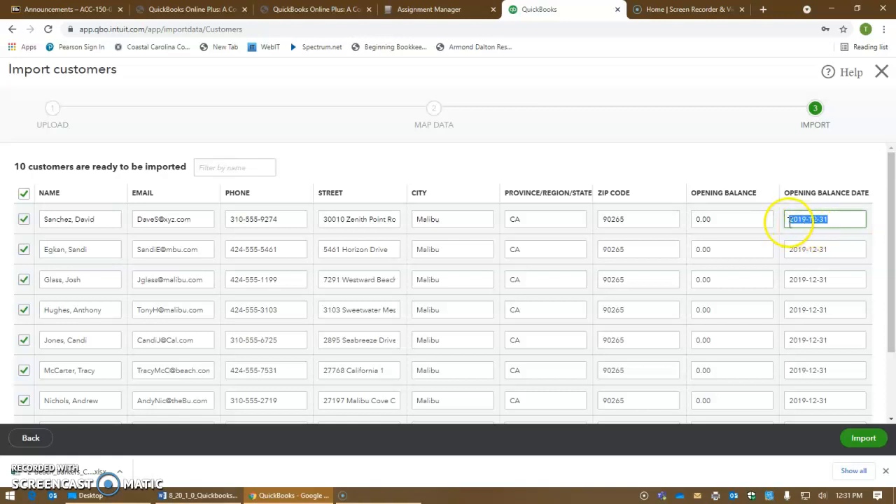
double_click(790, 219)
type("2020")
left_click(845, 219)
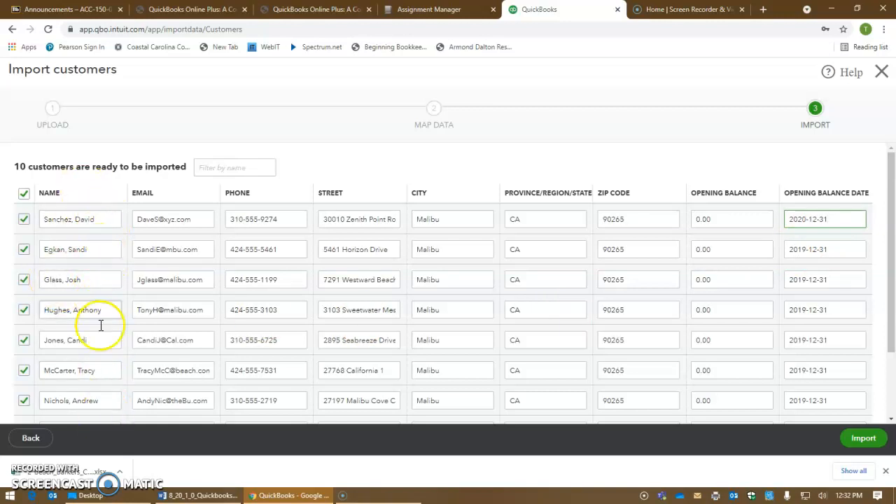
Step: Copy the first customer's opening balance date, 2020-12-31, and paste it over the second customer's date
scroll(523, 280, "down", 2)
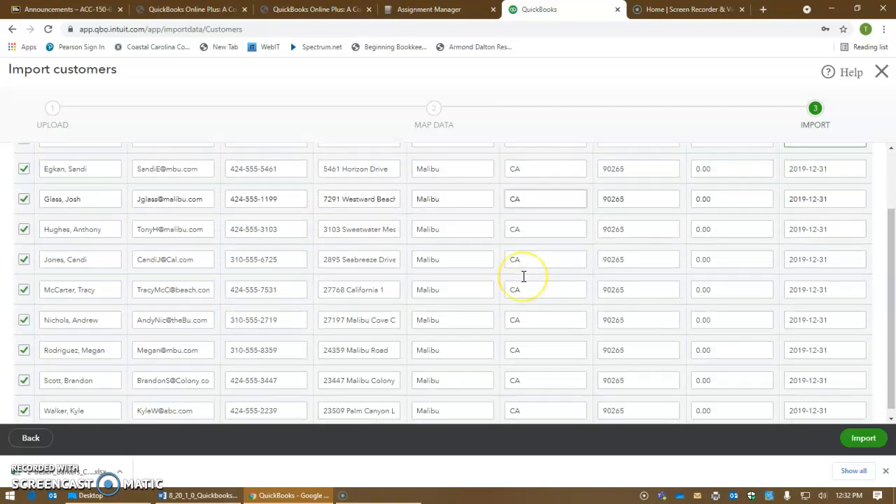
left_click(524, 276)
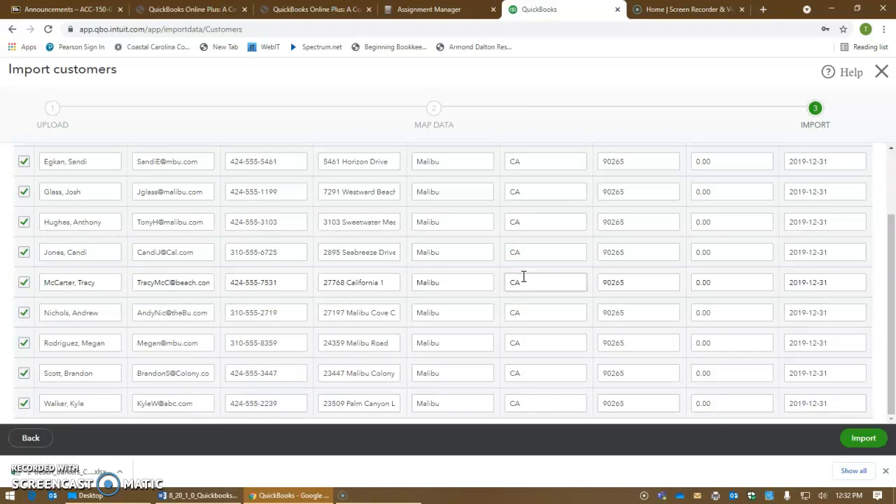
scroll(524, 277, "up", 3)
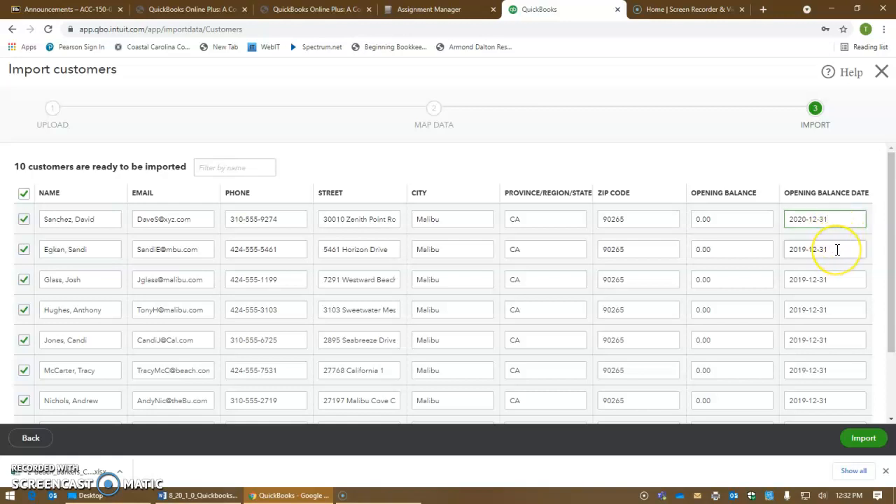
scroll(837, 249, "down", 1)
left_click_drag(830, 164, 770, 166)
right_click(801, 172)
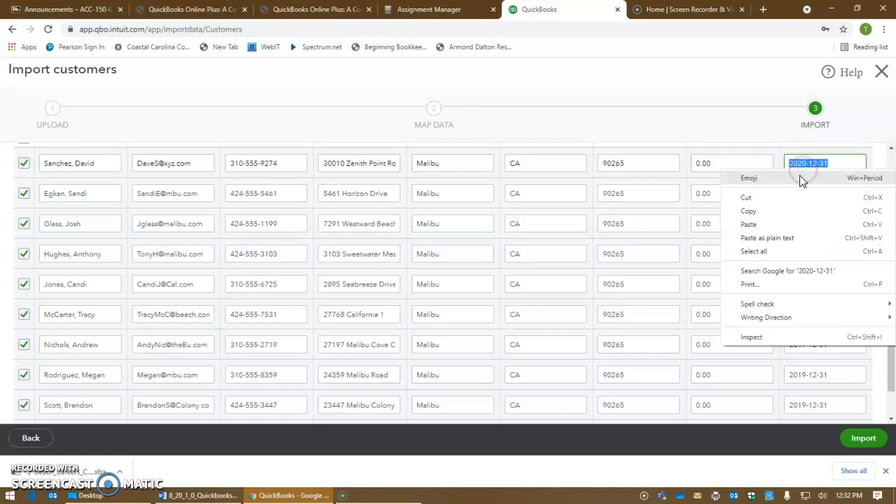
left_click(785, 211)
left_click_drag(838, 194, 786, 194)
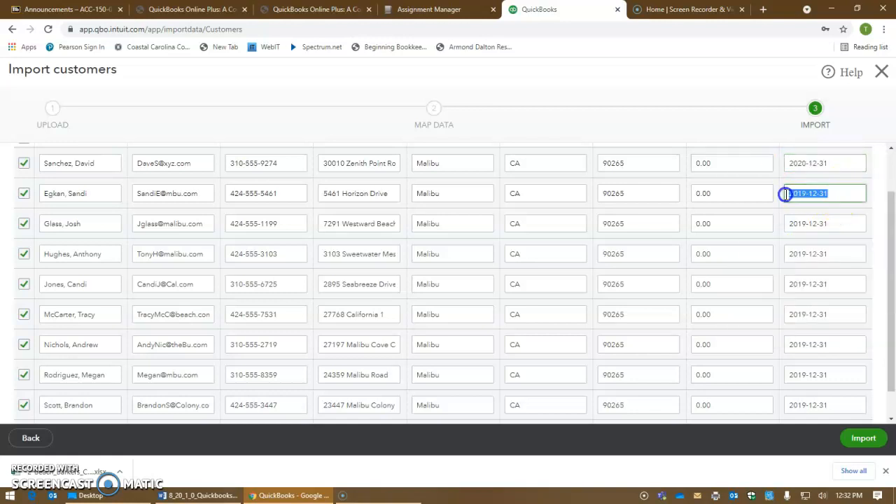
key("BackSpace")
right_click(791, 195)
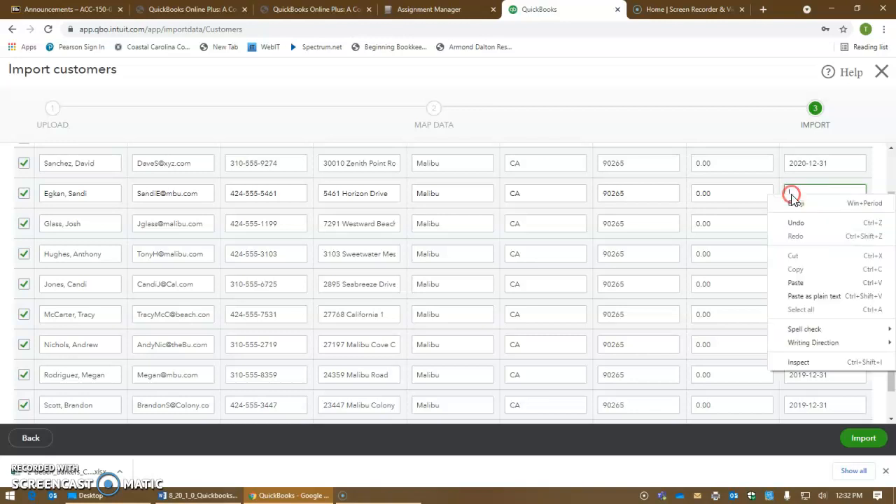
left_click(792, 283)
Step: Replace the third customer's opening balance date with the copied 2020-12-31
left_click_drag(833, 223, 778, 224)
key("BackSpace")
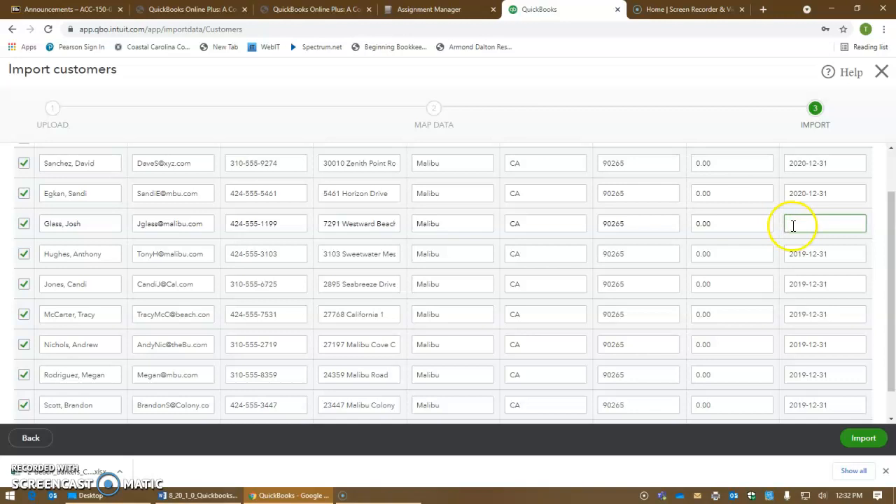
right_click(791, 225)
left_click(797, 314)
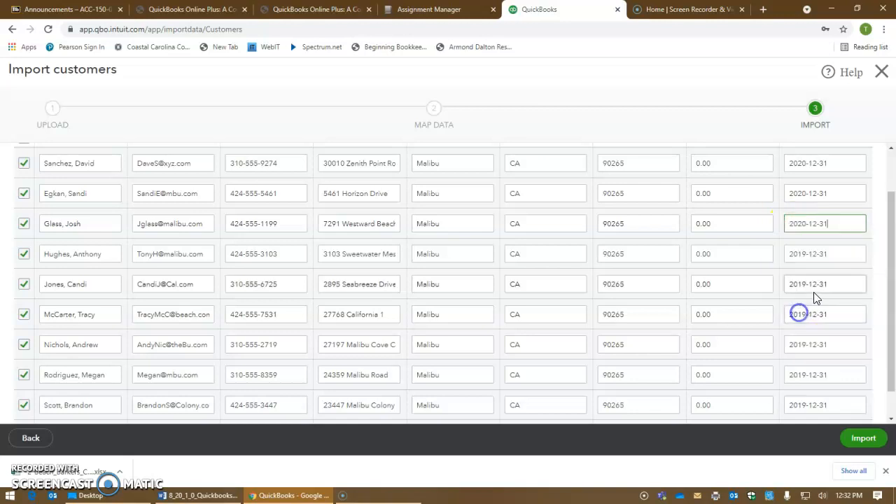
Step: Replace the fourth and fifth customers' opening balance dates with the copied 2020-12-31
left_click_drag(831, 255, 783, 262)
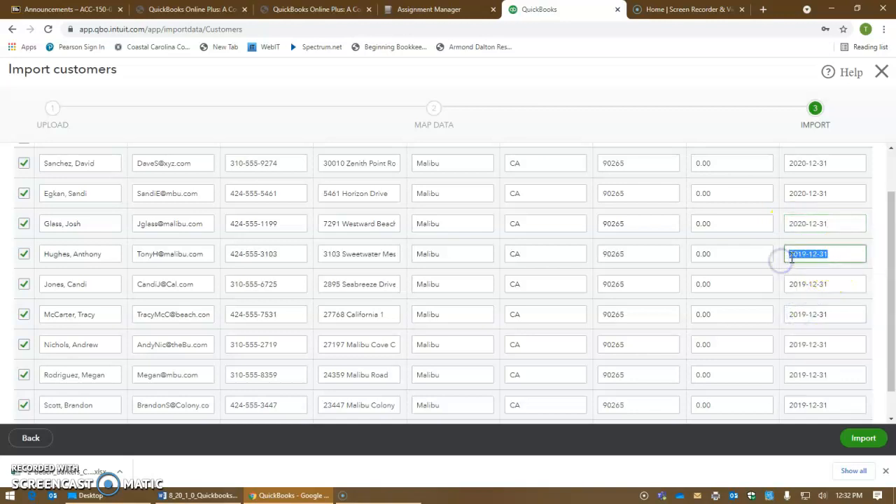
key("BackSpace")
right_click(789, 257)
left_click(796, 346)
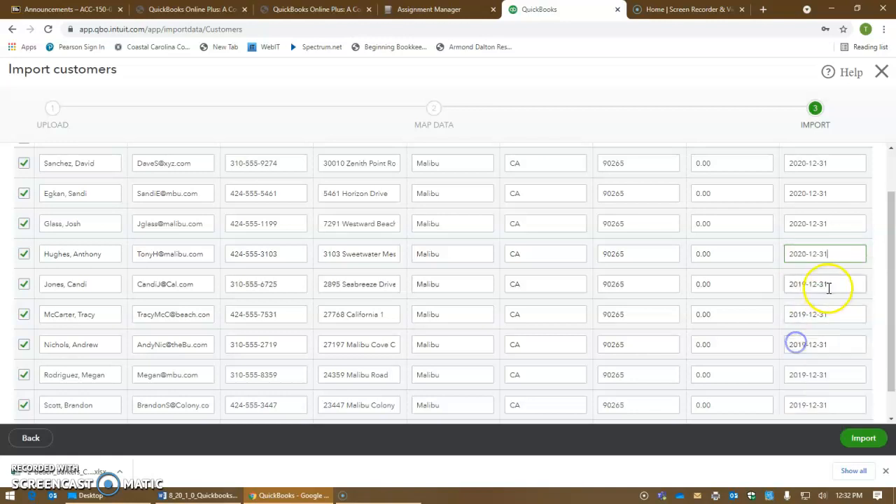
left_click_drag(822, 284, 777, 282)
key("BackSpace")
right_click(798, 285)
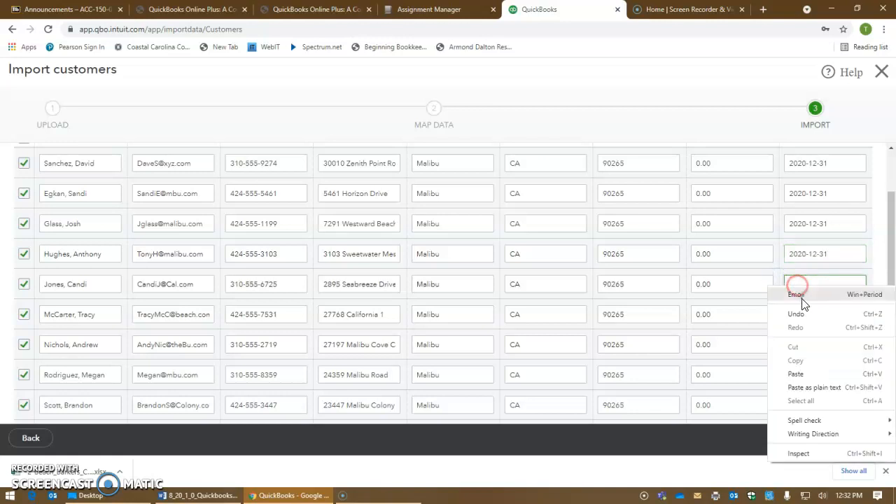
left_click(797, 370)
Step: Paste 2020-12-31 over the opening balance dates of the sixth and seventh customers
left_click_drag(836, 312, 766, 320)
key("BackSpace")
right_click(805, 315)
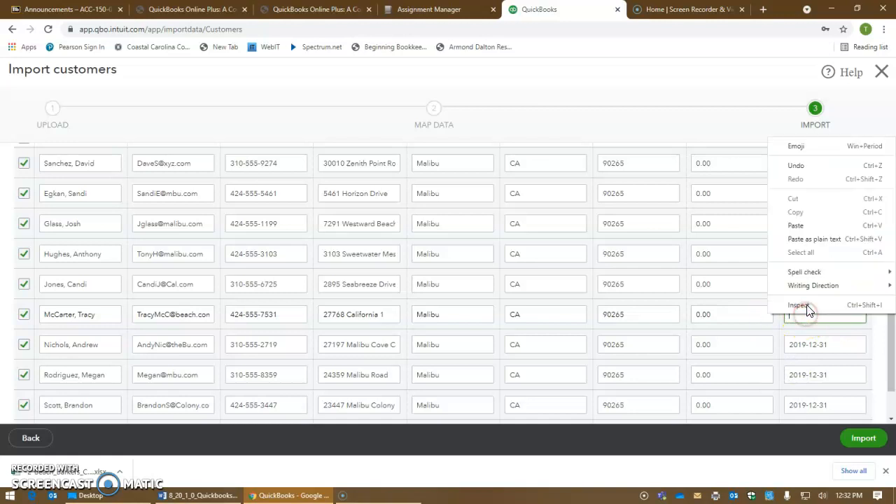
left_click(798, 226)
left_click_drag(836, 344, 784, 346)
key("BackSpace")
right_click(795, 344)
left_click(810, 257)
Step: Change the eighth and ninth customers' opening balance dates to the copied 2020-12-31
left_click_drag(838, 375, 780, 379)
key("BackSpace")
right_click(797, 376)
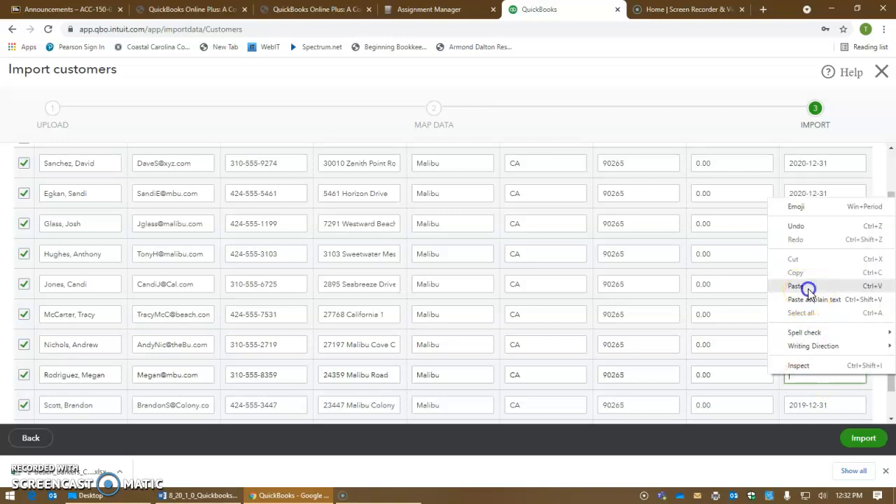
left_click(804, 287)
left_click_drag(827, 405, 789, 408)
key("BackSpace")
right_click(791, 406)
left_click(808, 315)
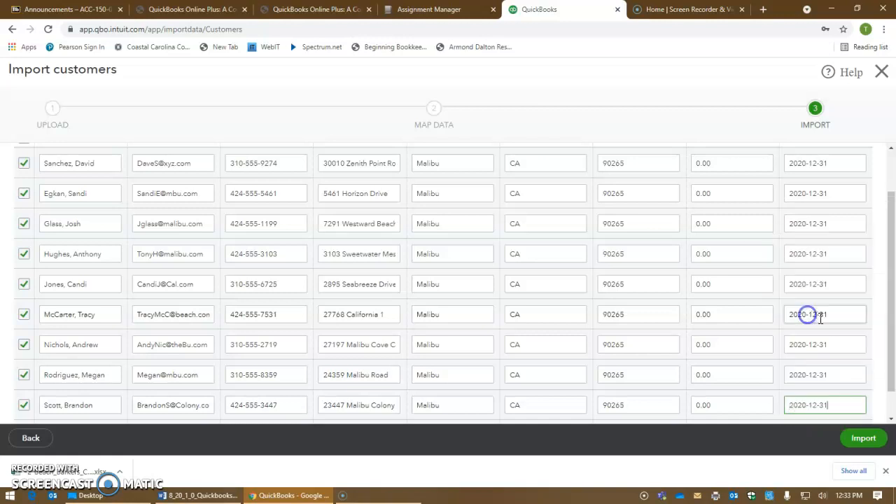
Step: Replace the last customer's opening balance date with the copied 2020-12-31
scroll(832, 330, "down", 1)
left_click_drag(832, 404, 787, 406)
key("BackSpace")
right_click(793, 404)
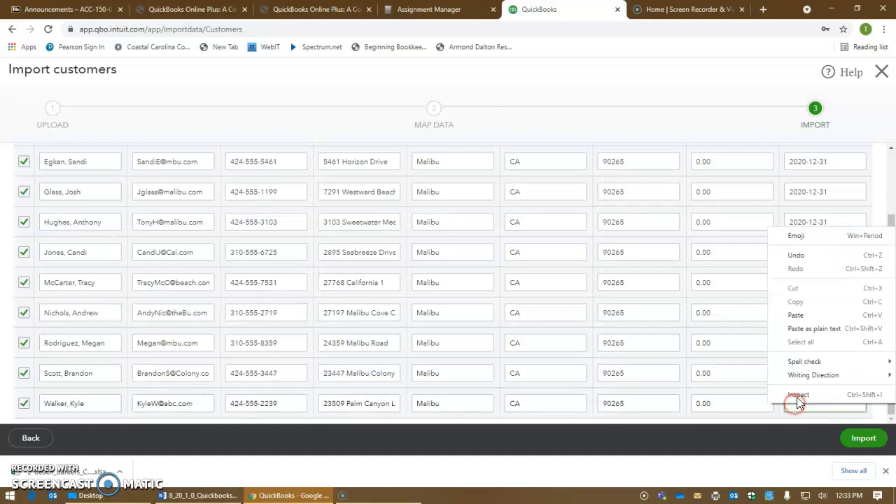
left_click(801, 315)
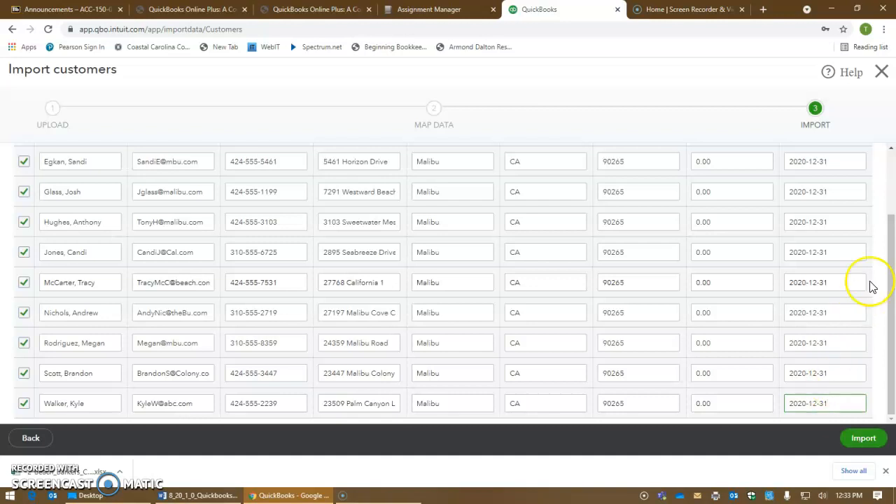
Step: Go back through the mapping and upload stages and cancel the customer import
left_click(187, 450)
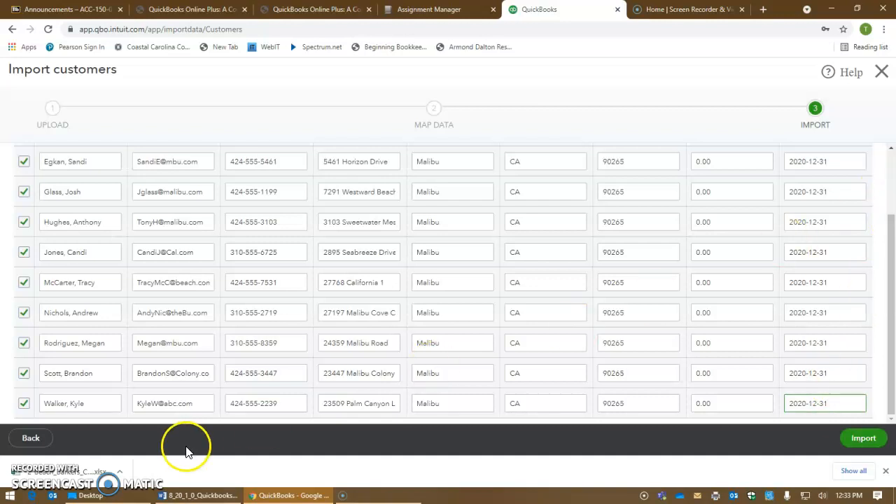
left_click(32, 439)
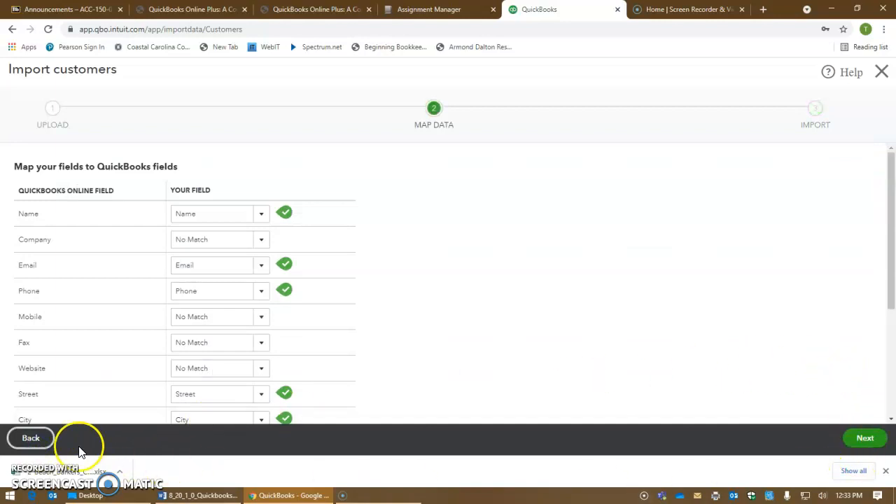
left_click(48, 441)
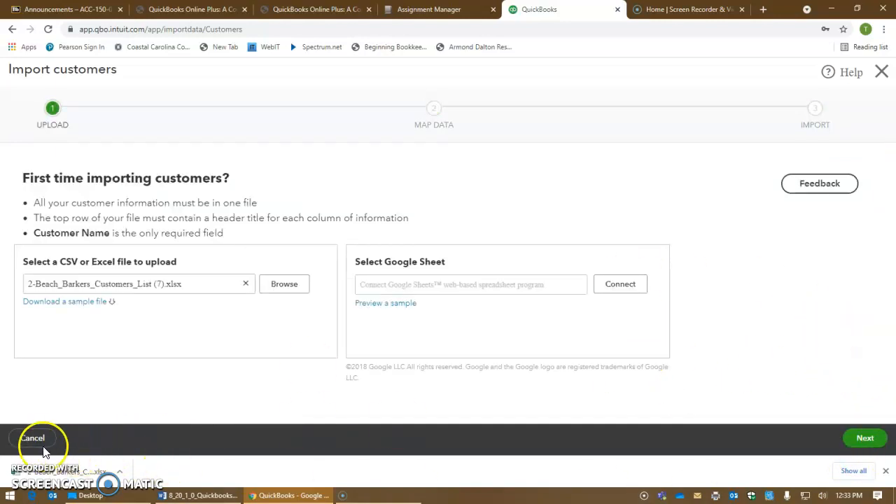
left_click(34, 440)
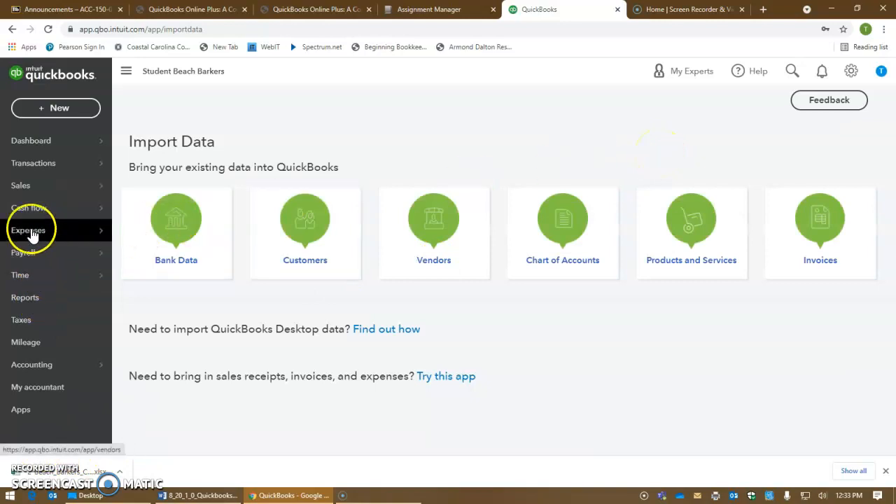
Step: Open the Sales customers list, look through all customers and view the actions available for the first one
mouse_move(28, 203)
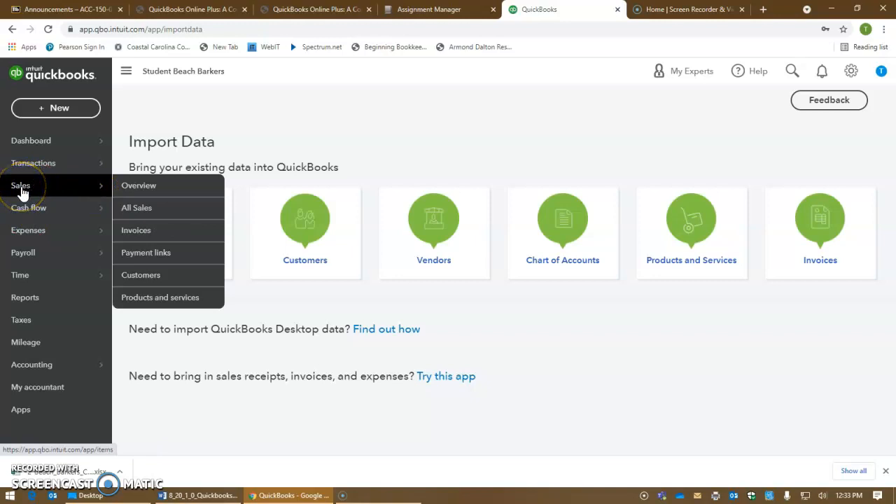
left_click(142, 280)
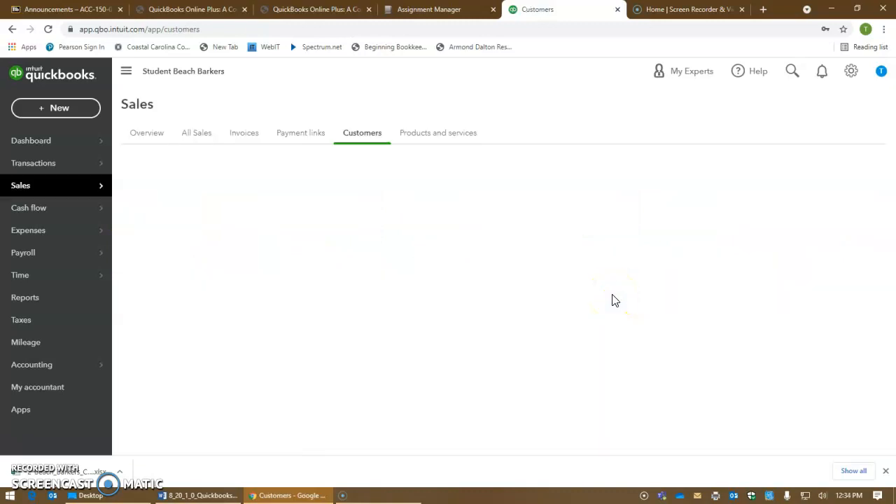
scroll(613, 299, "down", 5)
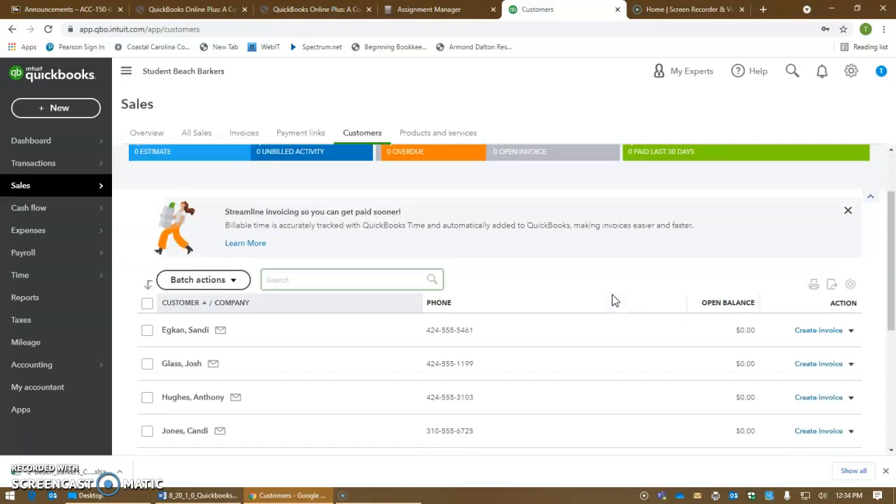
scroll(613, 300, "up", 3)
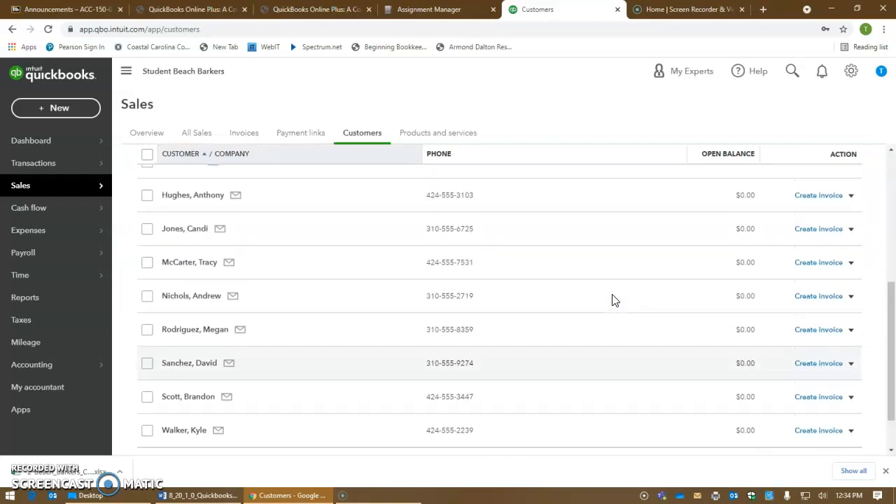
scroll(613, 300, "down", 2)
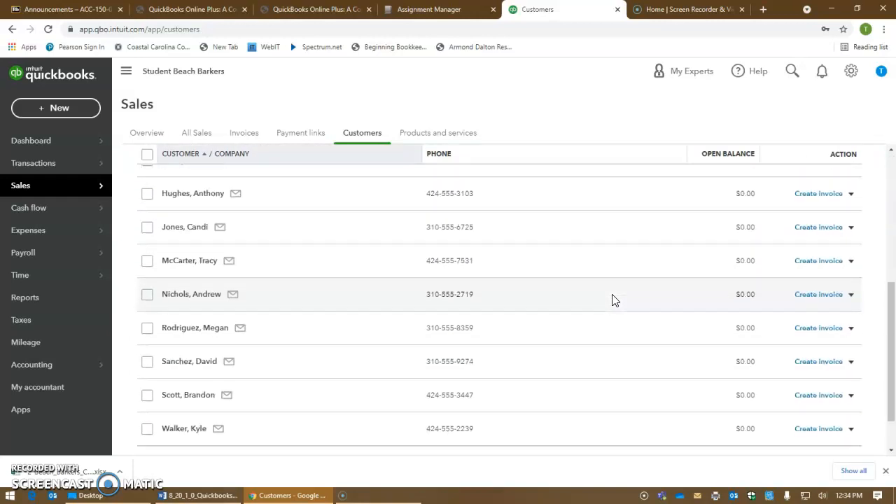
scroll(613, 300, "down", 2)
left_click(814, 414)
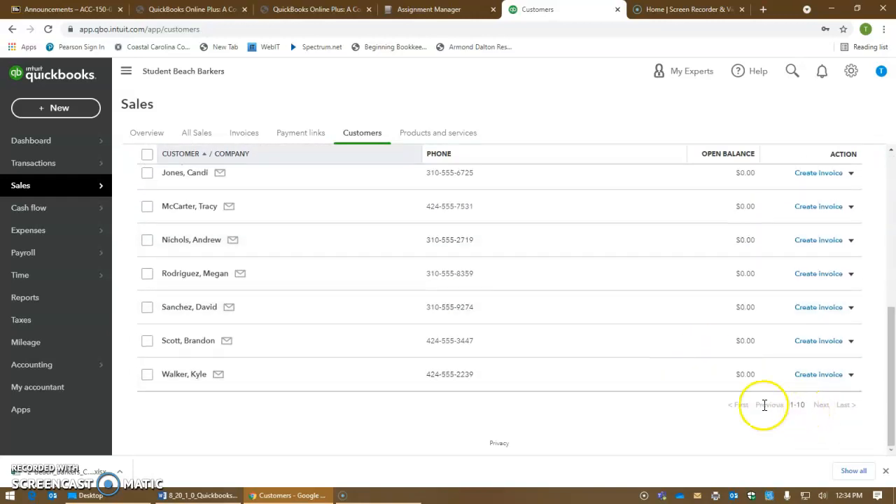
scroll(644, 398, "up", 3)
scroll(646, 399, "down", 3)
scroll(646, 400, "up", 3)
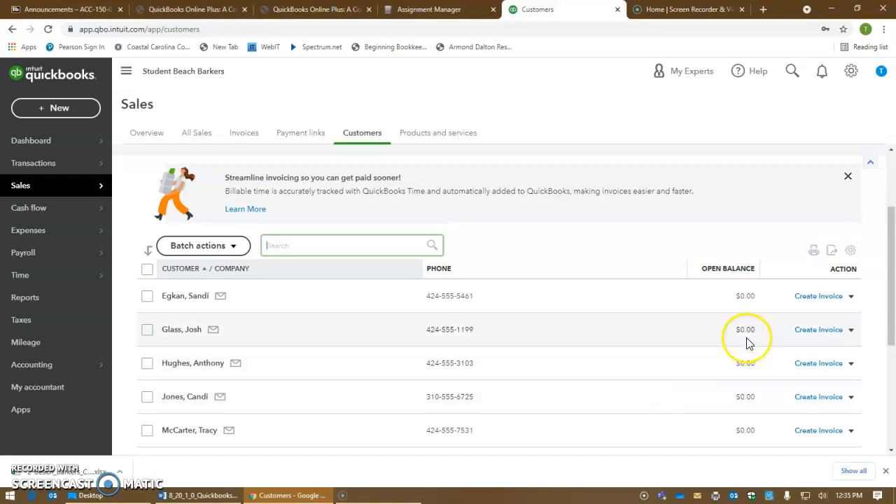
left_click(852, 298)
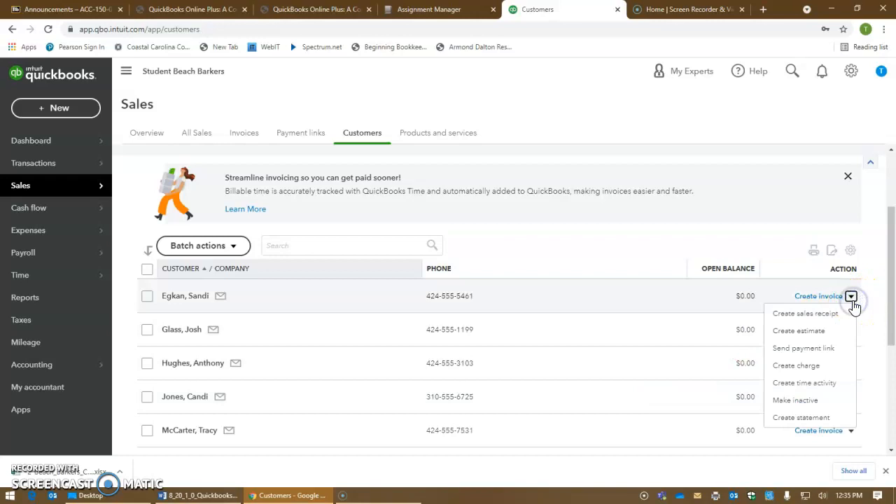
left_click(833, 159)
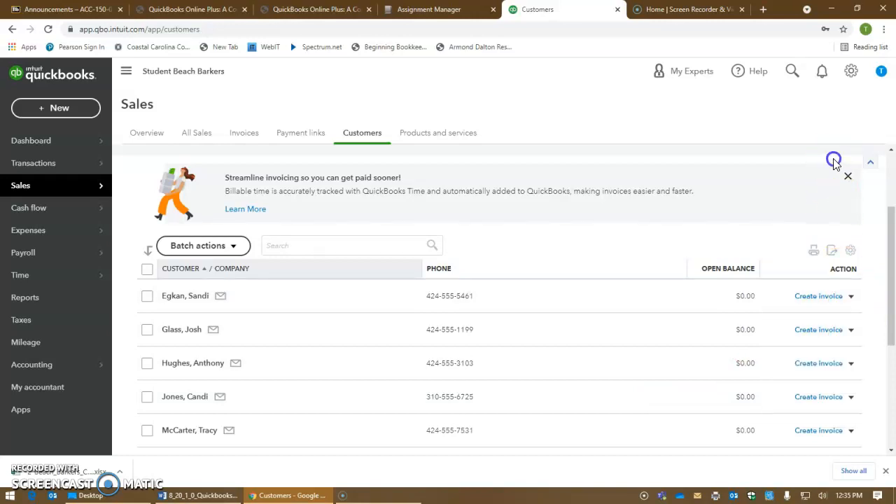
Step: Open the first listed customer's record and start editing the customer information
left_click(183, 297)
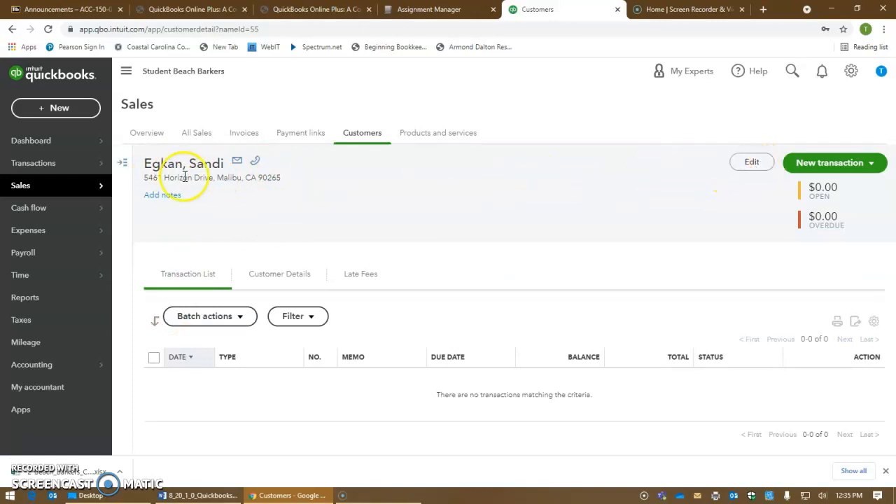
left_click(755, 165)
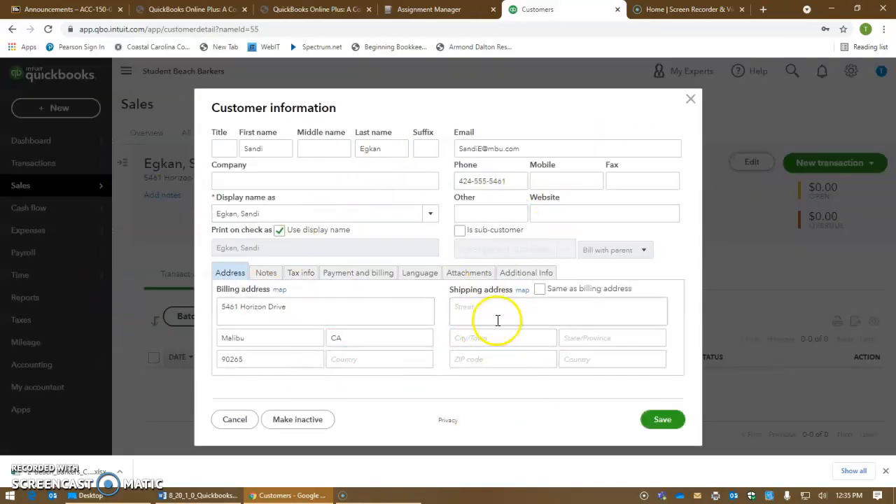
left_click(498, 319)
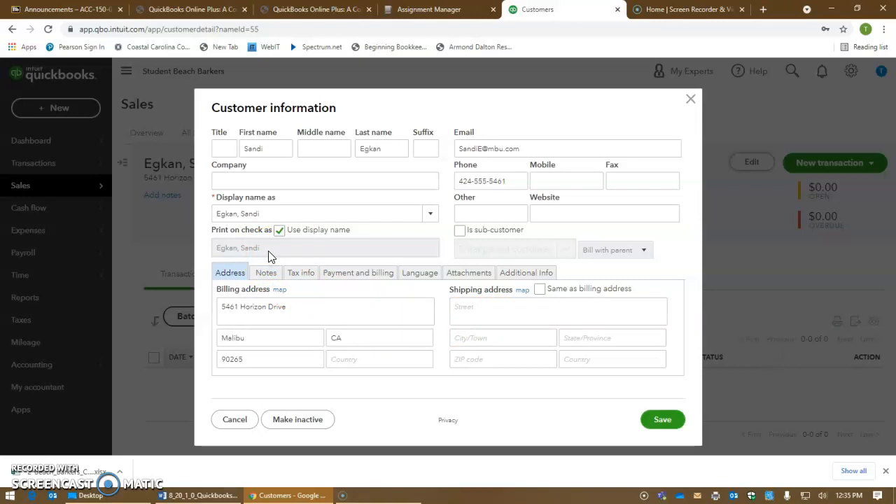
Step: Stop using the display name for checks and enter the customer's name as first name then last name for printing on checks
left_click(279, 231)
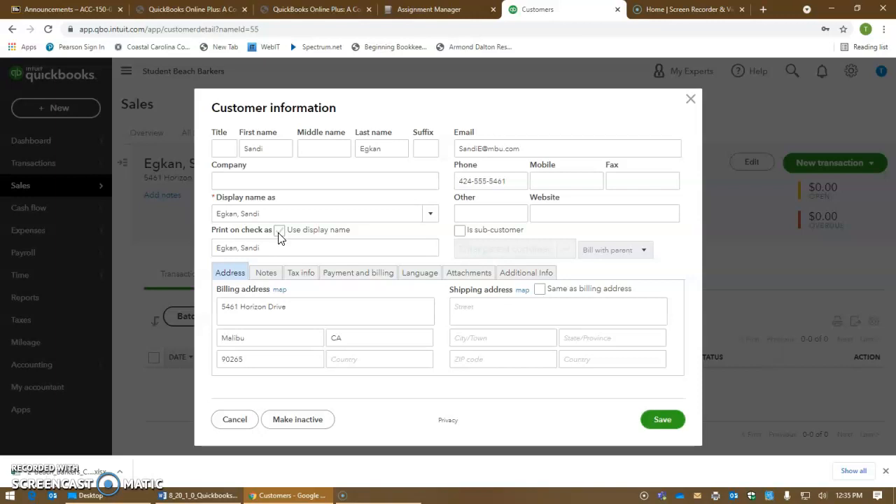
left_click(279, 232)
left_click(279, 231)
left_click_drag(265, 248, 219, 245)
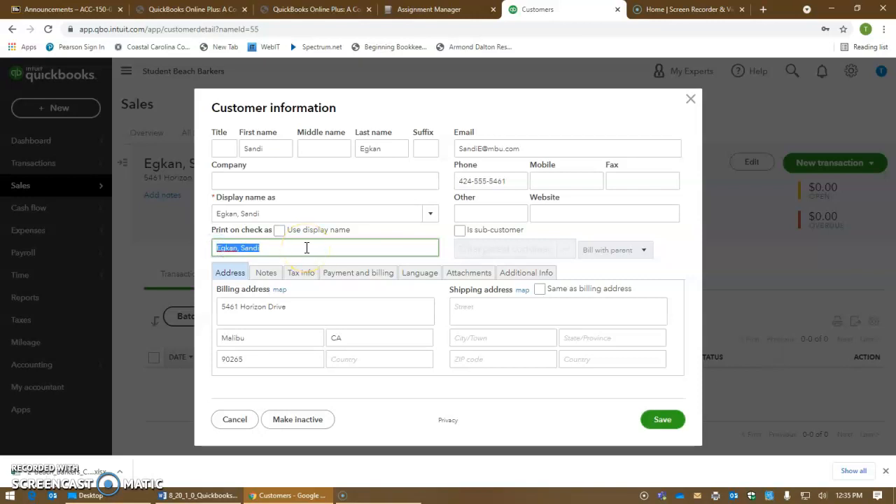
type("Sandi")
type("i Eg")
type("kan")
left_click(285, 214)
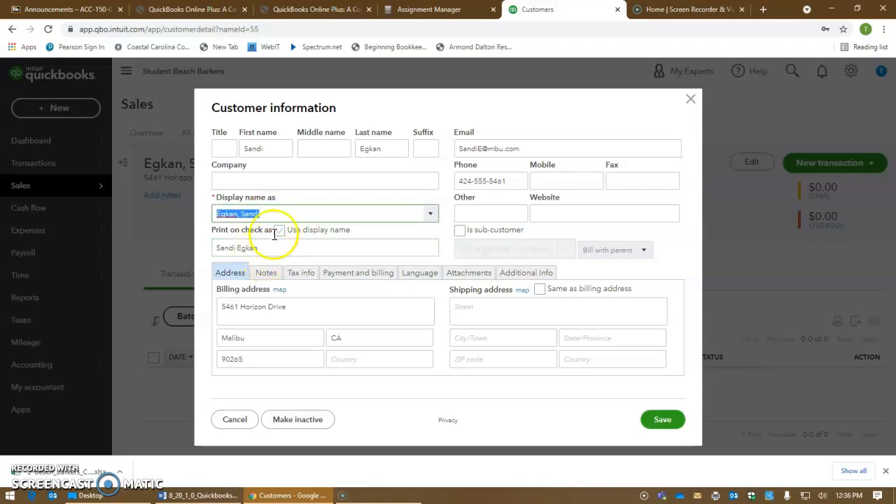
left_click(266, 248)
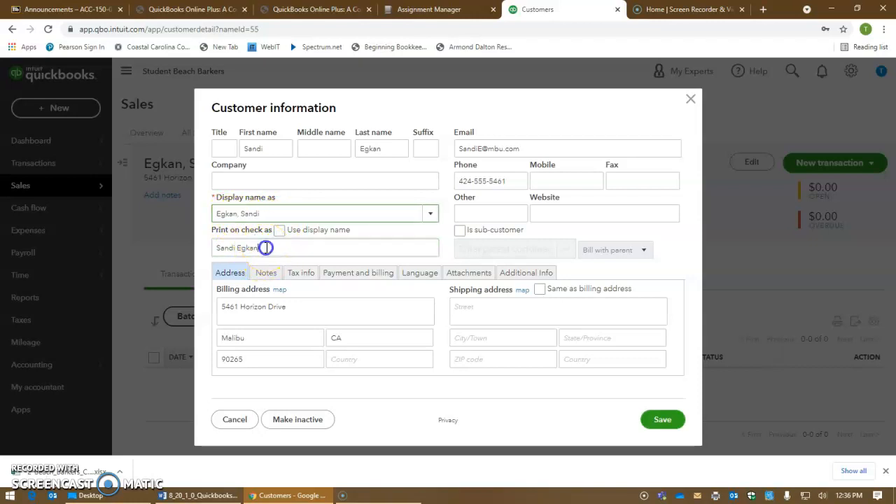
triple_click(266, 248)
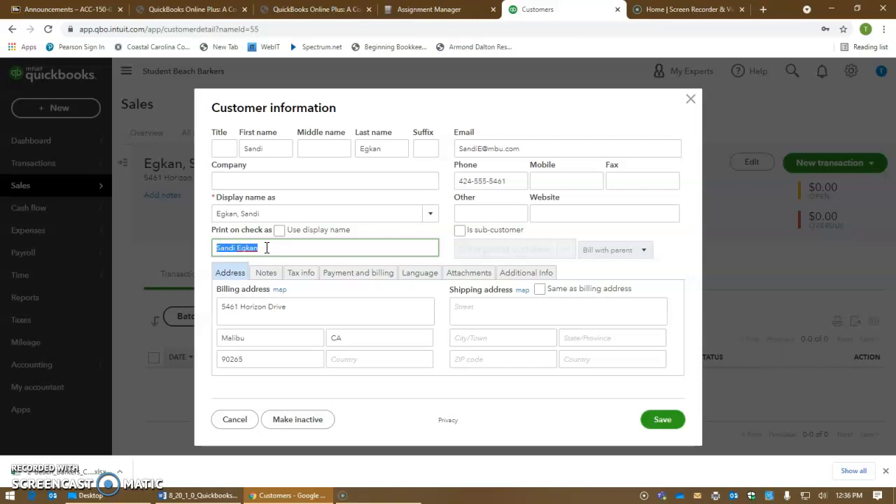
left_click(267, 248)
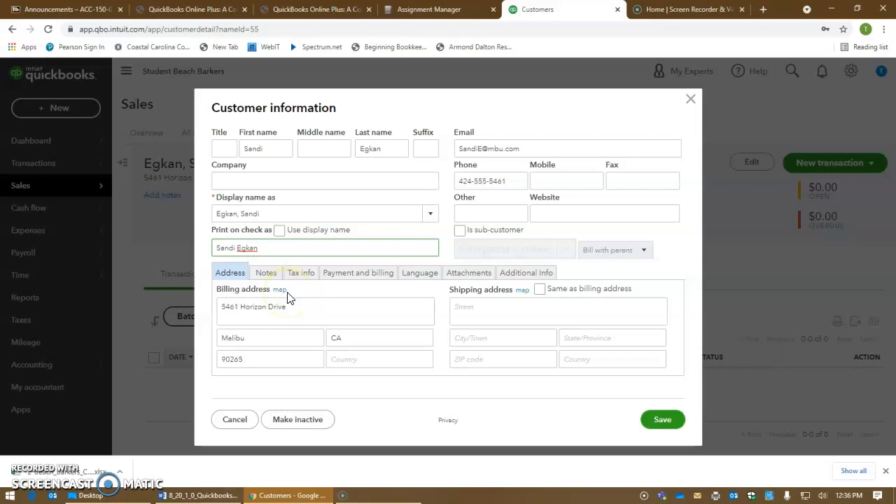
Step: In the customer's payment and billing details, set the preferred payment method to Check and the terms to Net 30
left_click(380, 282)
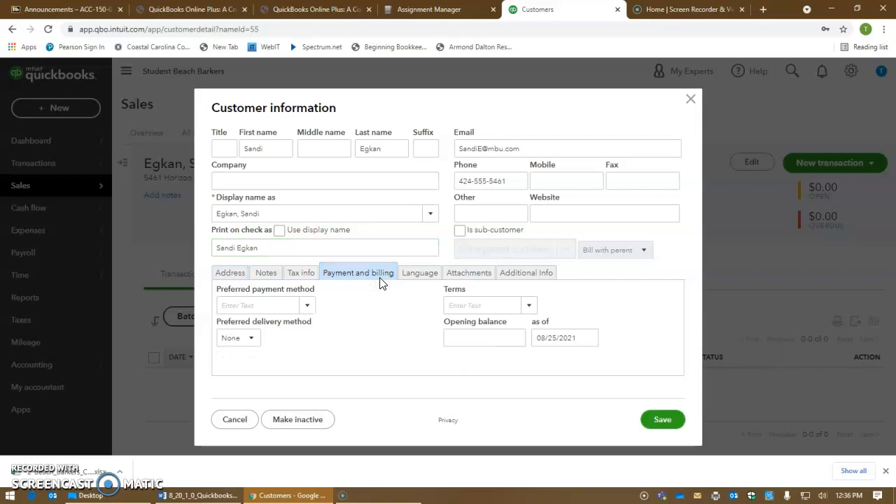
left_click(309, 308)
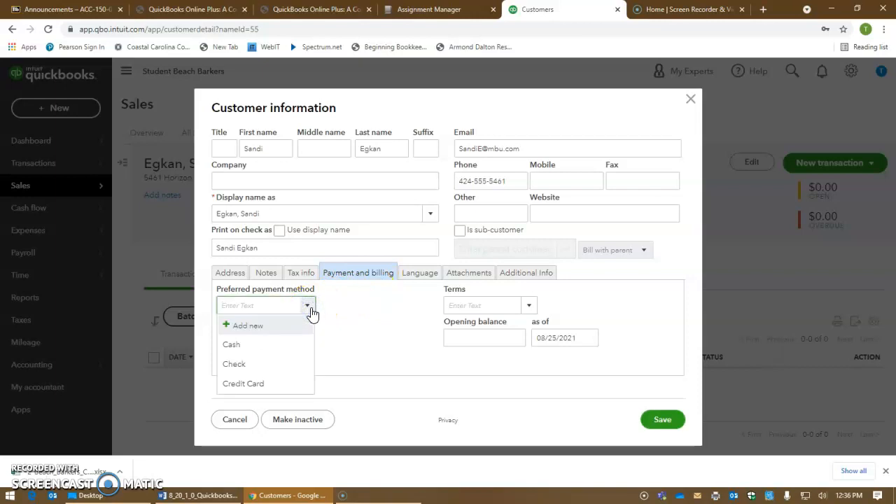
left_click(272, 370)
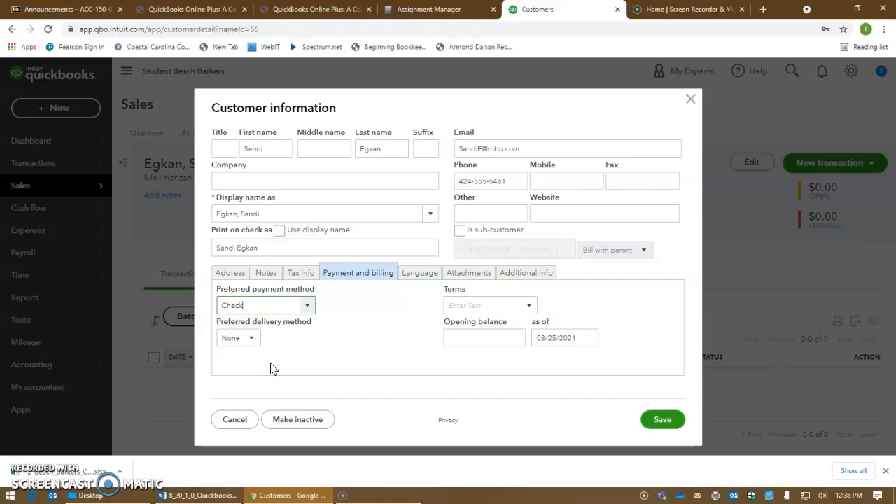
left_click(528, 308)
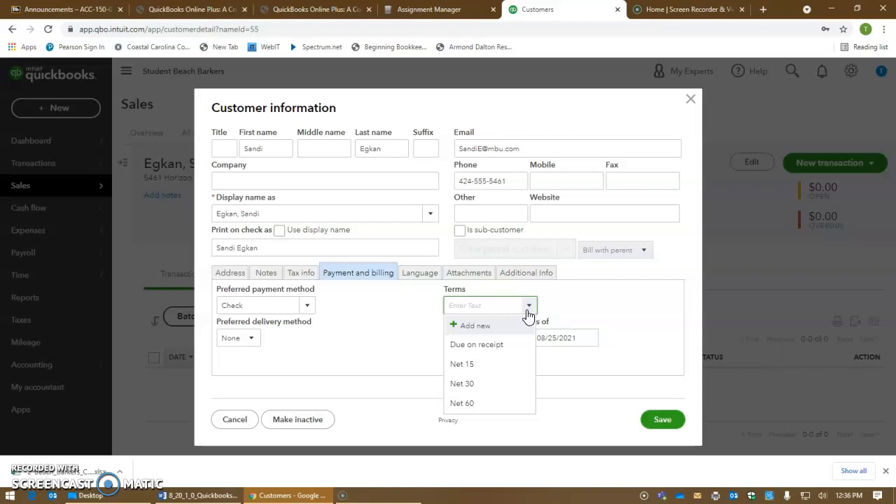
left_click(479, 385)
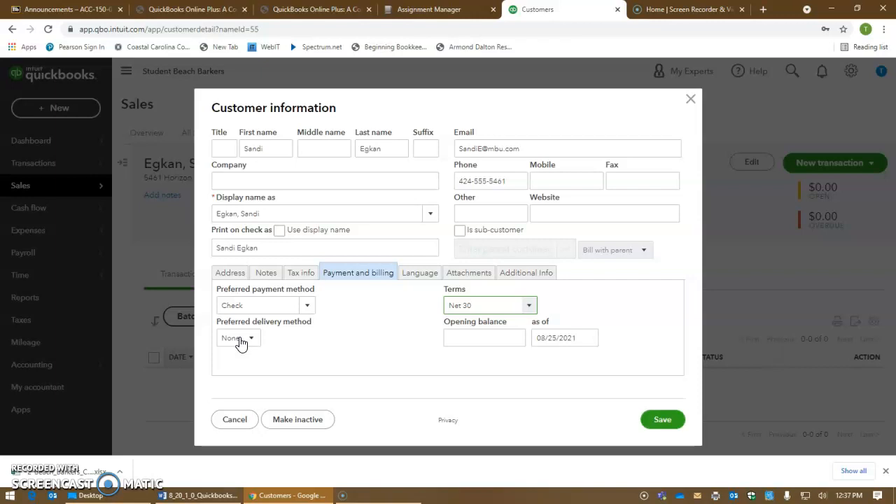
Step: Set the opening balance's as-of date to 12/31/2020 without entering a balance, and save the customer's record
left_click(664, 421)
left_click(576, 339)
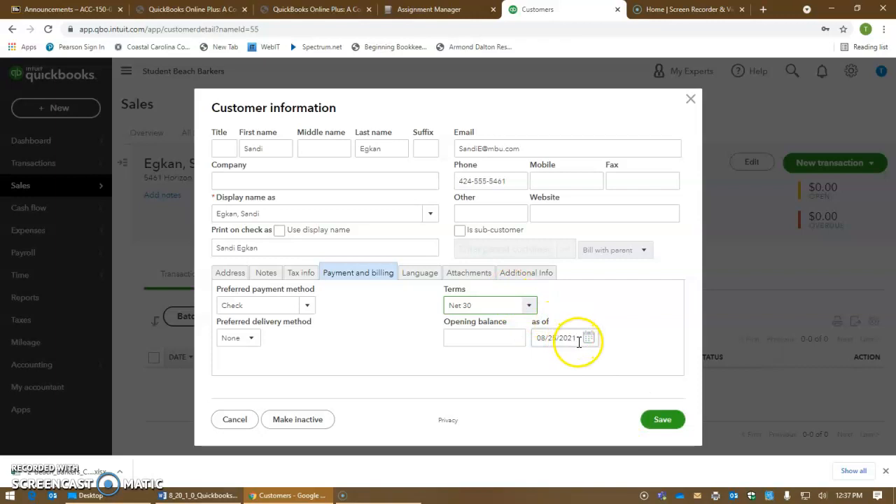
left_click(474, 340)
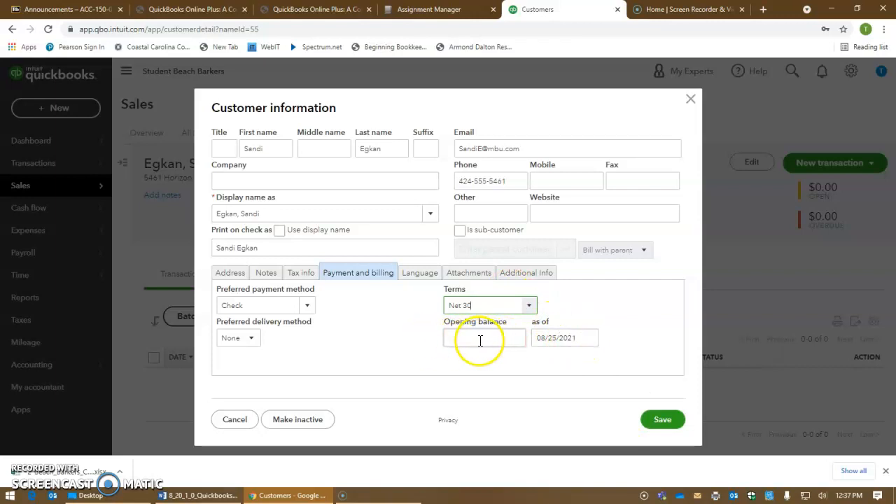
mouse_move(578, 339)
left_mouse_down()
mouse_move(525, 338)
mouse_move(581, 339)
left_mouse_up()
left_click(468, 337)
left_click_drag(579, 339, 531, 337)
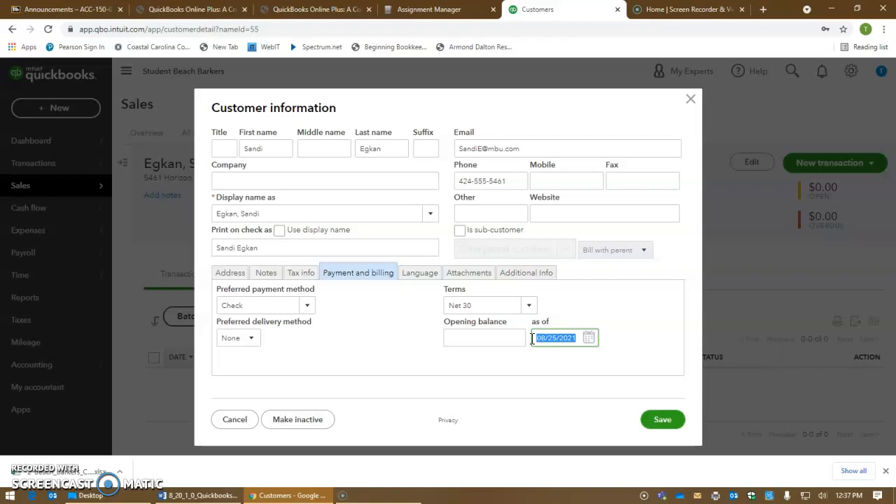
type("12/31/2020")
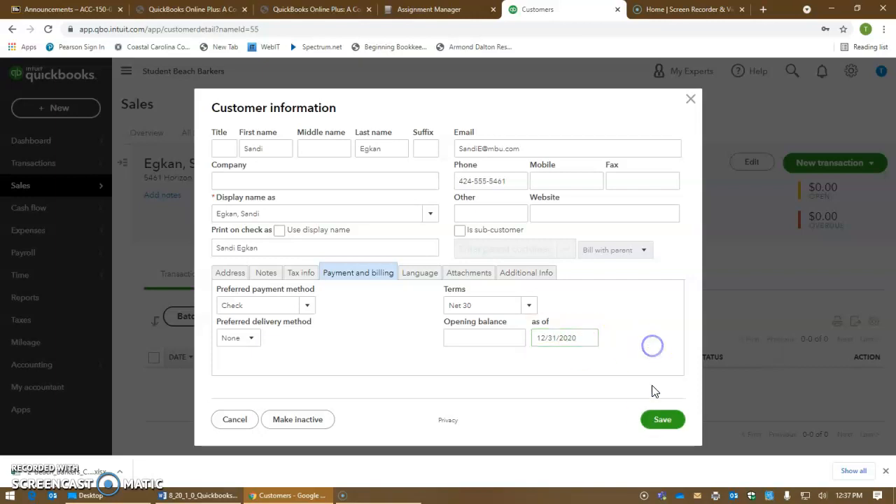
left_click(655, 419)
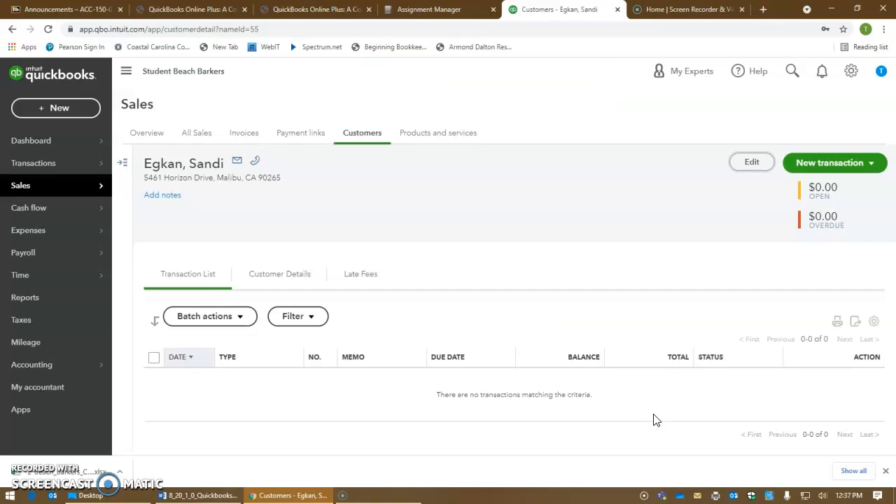
left_click(569, 312)
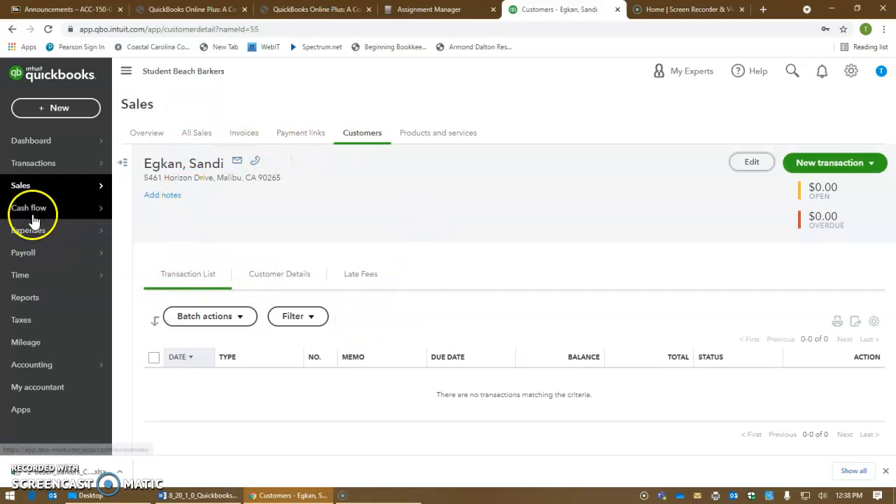
Step: Return to the Sales customers list, open the second listed customer's record and start editing the customer information
mouse_move(30, 193)
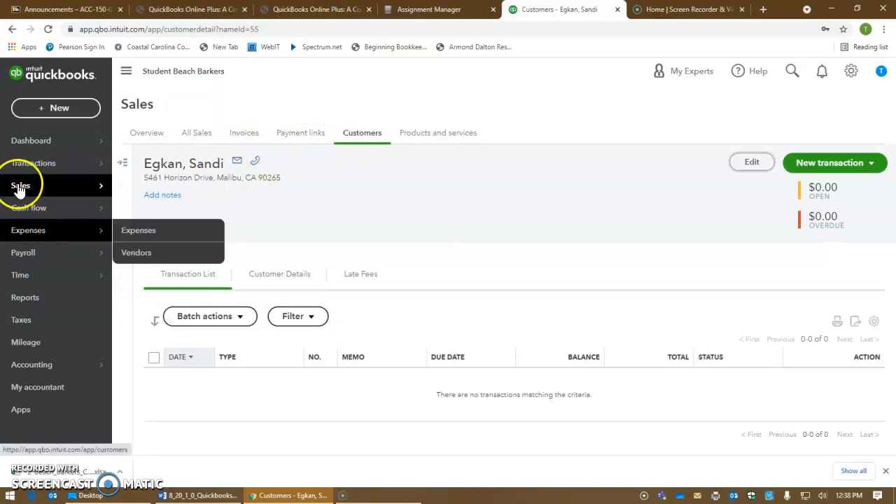
left_click(135, 274)
scroll(504, 296, "down", 3)
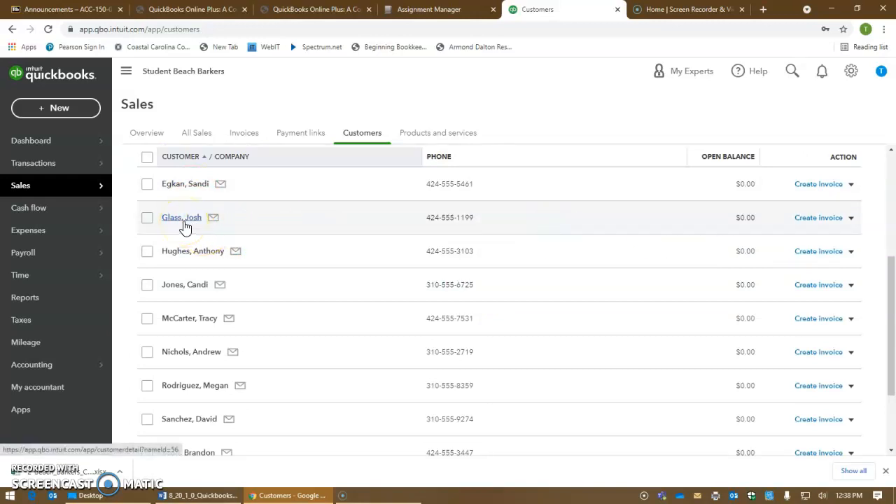
left_click(184, 223)
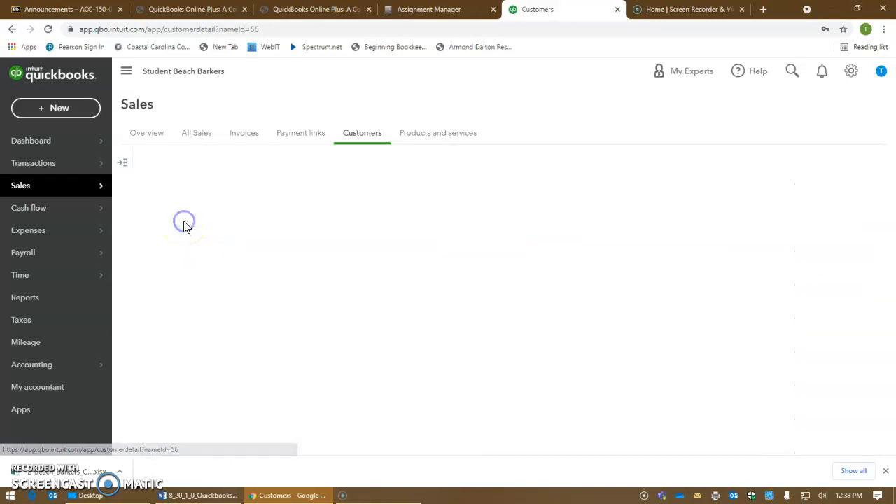
left_click(752, 164)
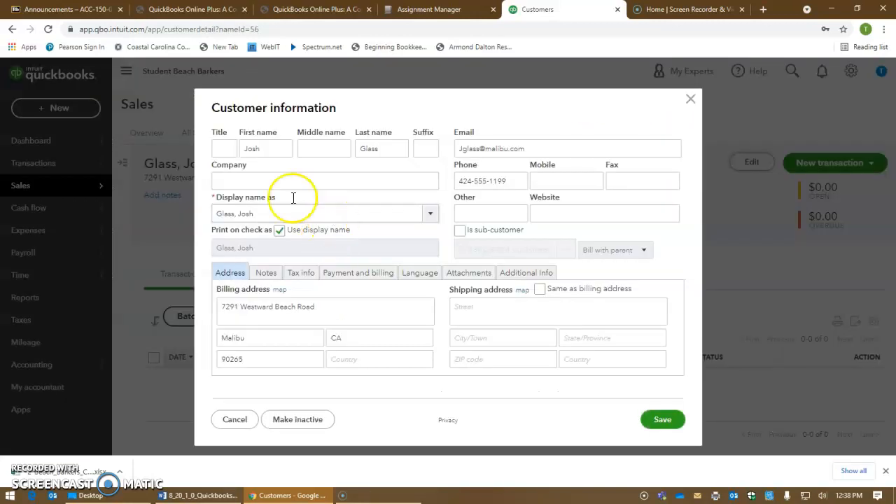
Step: Stop using the display name for checks and enter the second customer's first name followed by last name as the print-on-check name
left_click(280, 230)
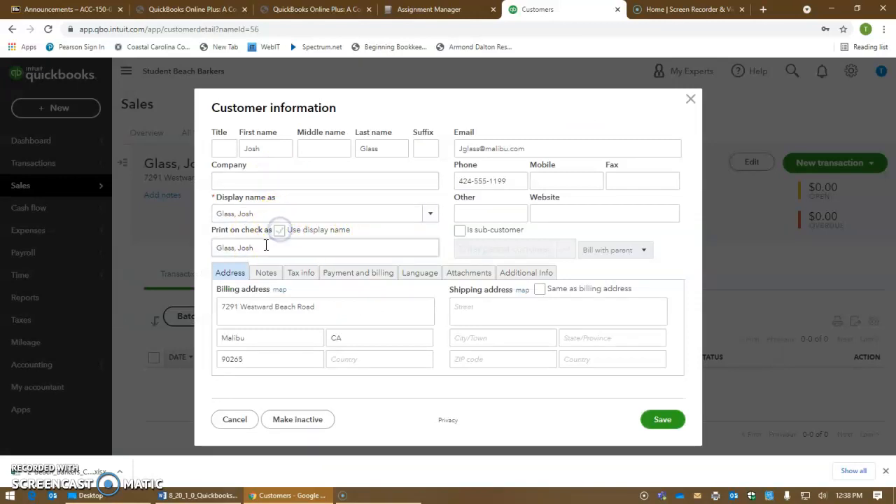
left_click_drag(265, 248, 178, 242)
type("Jo")
key("BackSpace")
type("osh Glass")
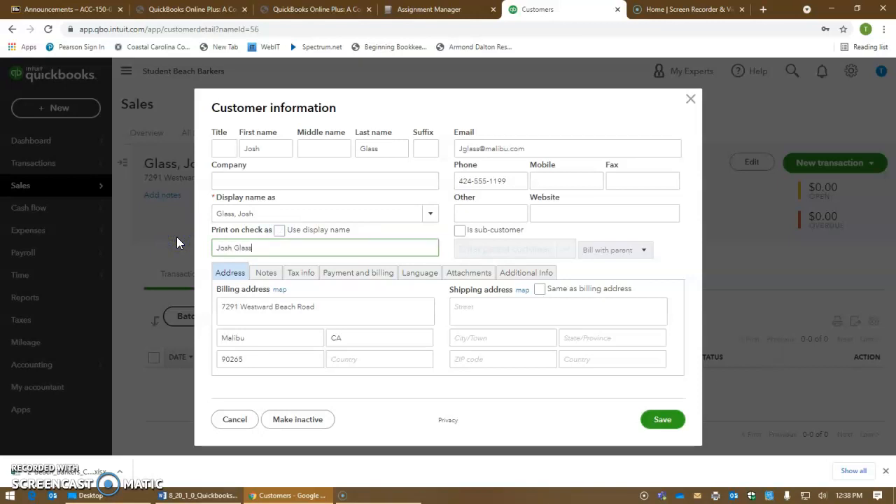
Step: In the second customer's payment and billing details, set the preferred payment method to Check and the terms to Net 30
left_click(308, 276)
left_click(350, 275)
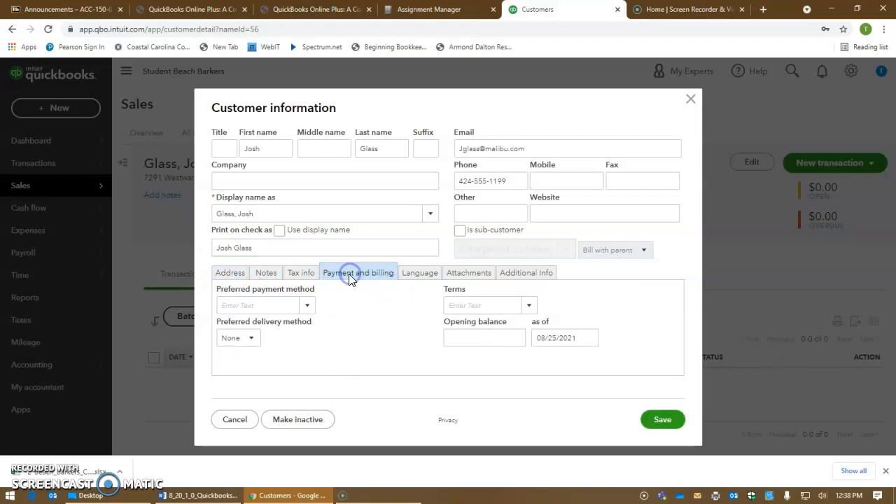
left_click(308, 307)
left_click(259, 364)
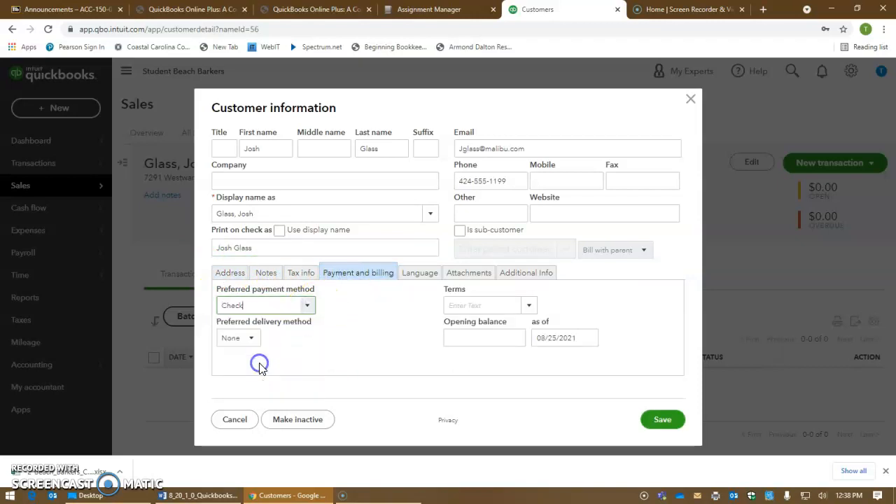
left_click(529, 306)
left_click(478, 387)
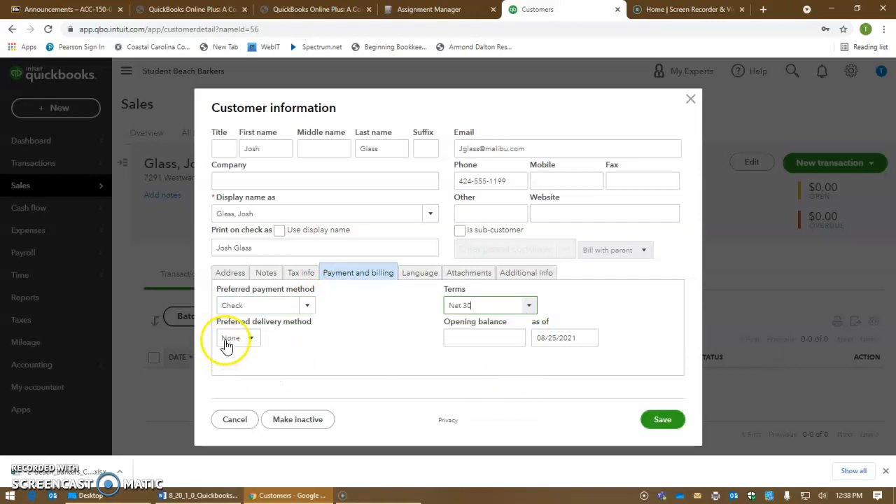
Step: Set the second customer's opening balance as-of date to 12/31/2020 and save the record
left_click(578, 339)
left_click_drag(578, 339, 504, 340)
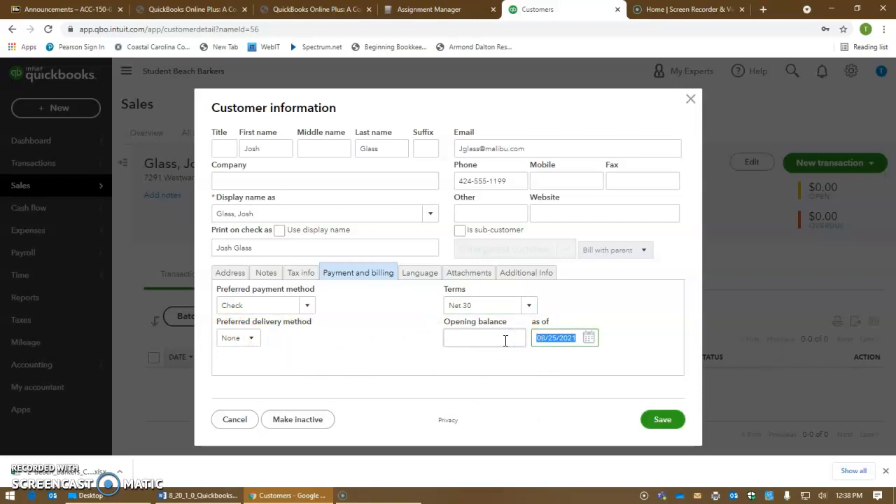
type("12/31/2020")
left_click(639, 353)
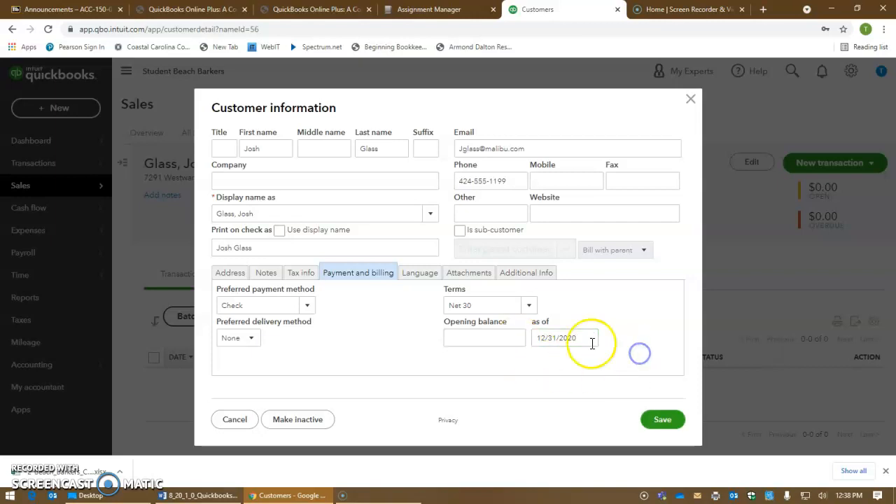
left_click(659, 421)
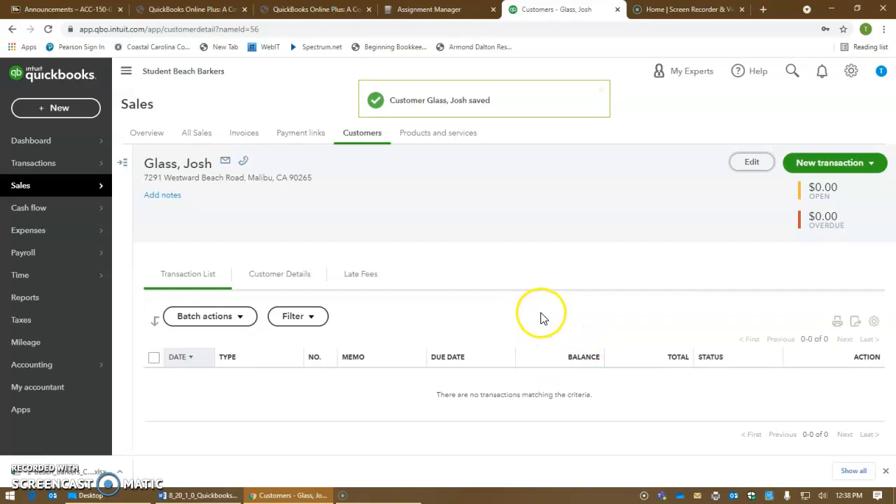
Step: Go back to the full customers list, view the third customer's record and return to the list
left_click(122, 164)
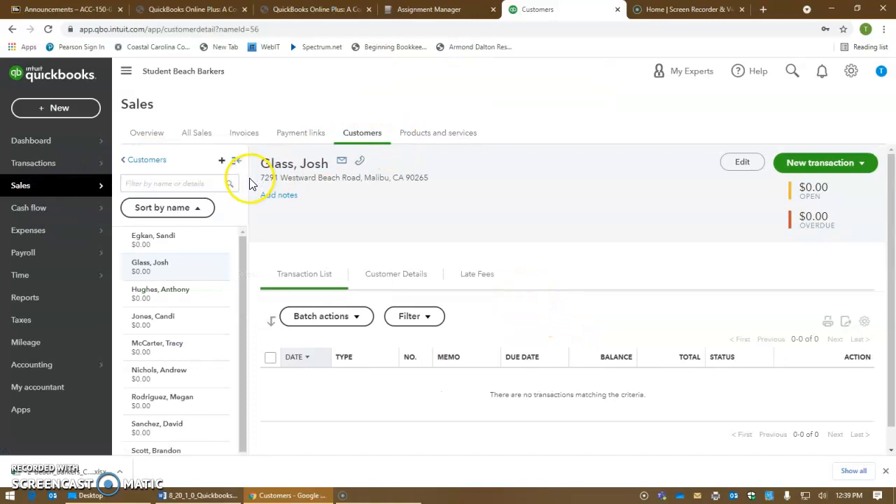
left_click(145, 161)
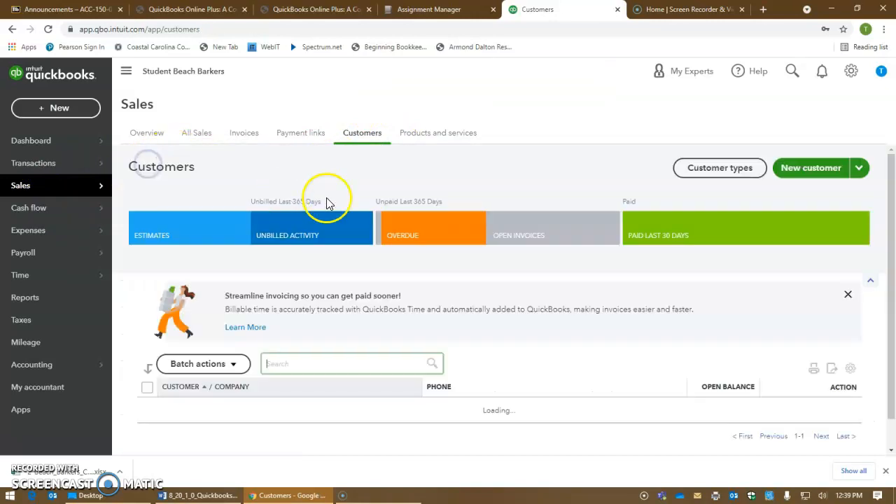
scroll(326, 201, "down", 5)
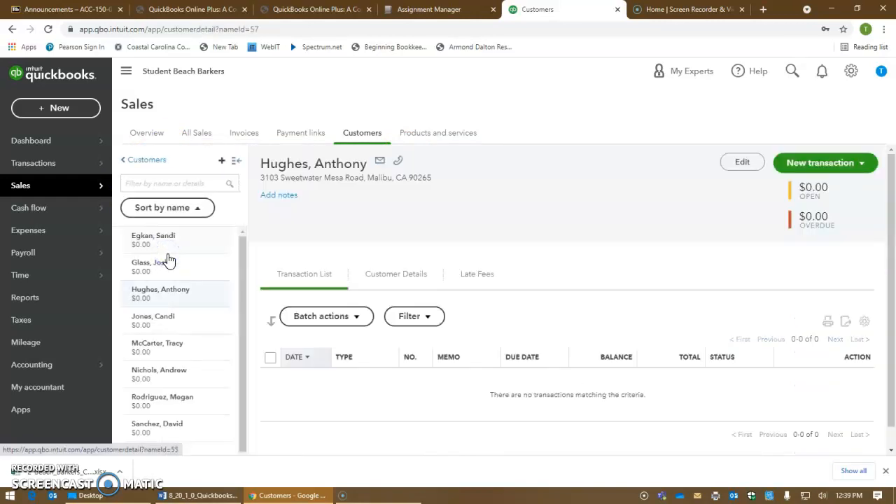
left_click(140, 331)
left_click(157, 165)
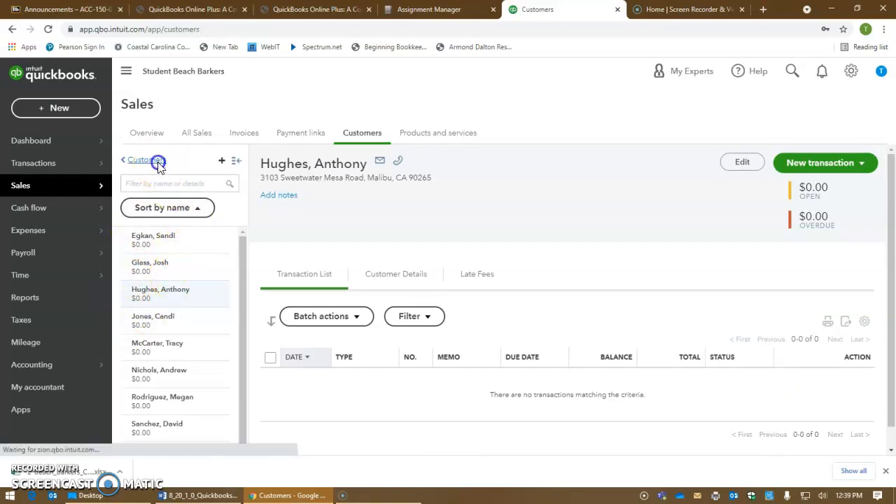
mouse_move(36, 190)
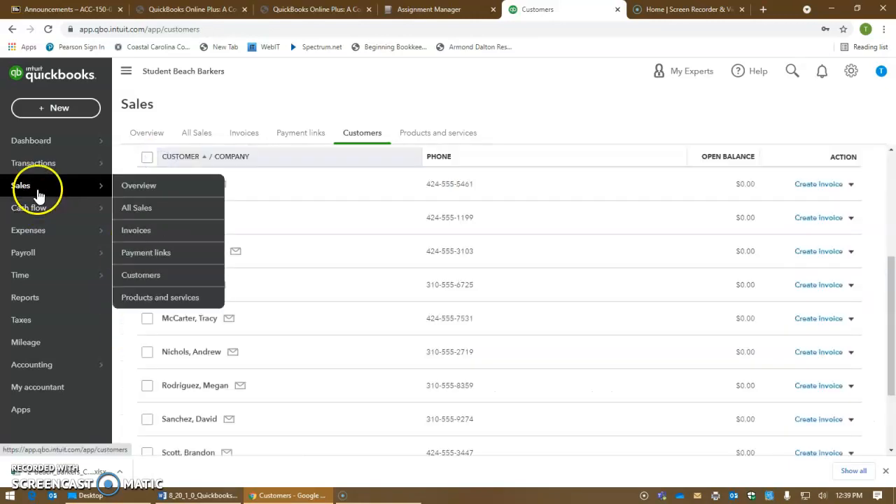
left_click(140, 274)
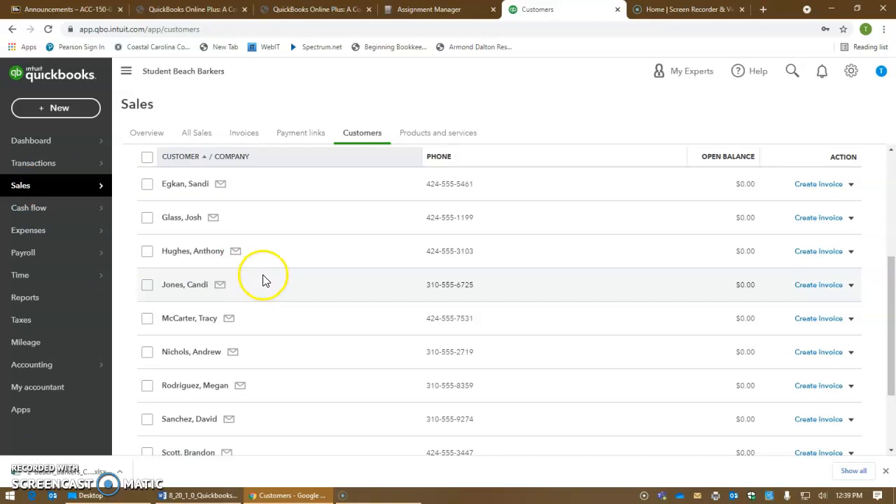
Step: Reopen the second customer's record, look through the customer names beside it and switch to the third customer's record
left_click(176, 219)
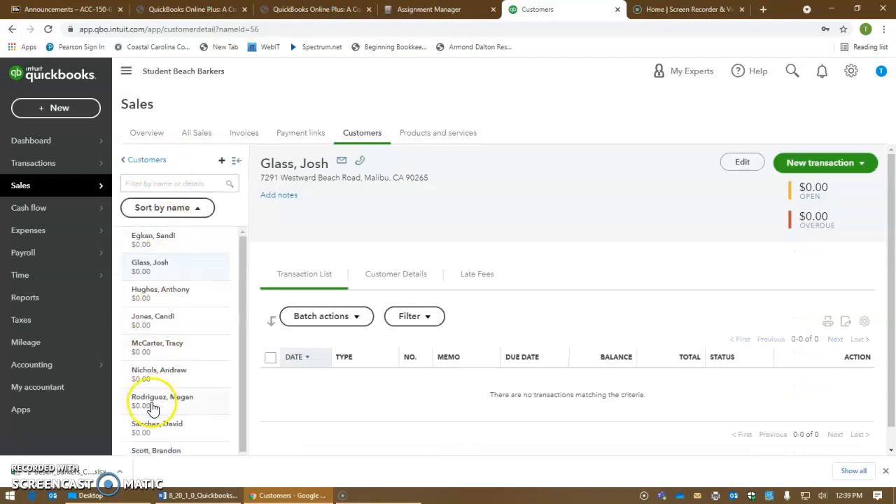
scroll(156, 371, "down", 1)
mouse_move(21, 186)
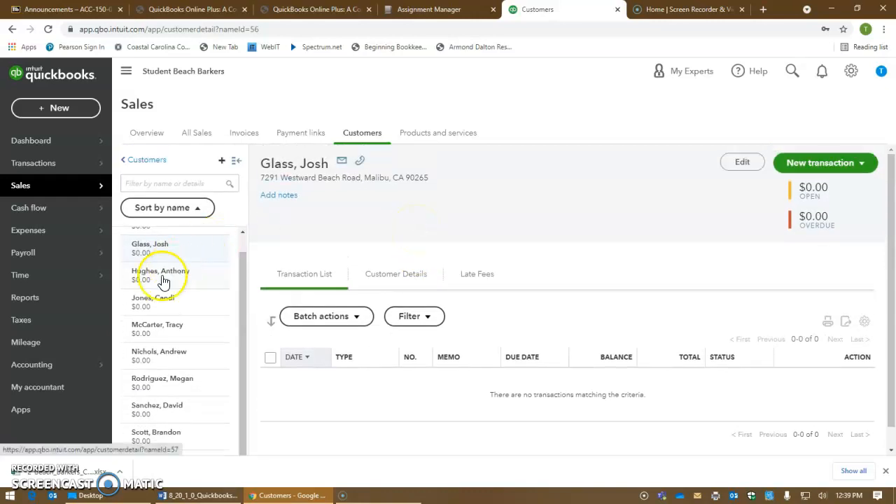
left_click(163, 280)
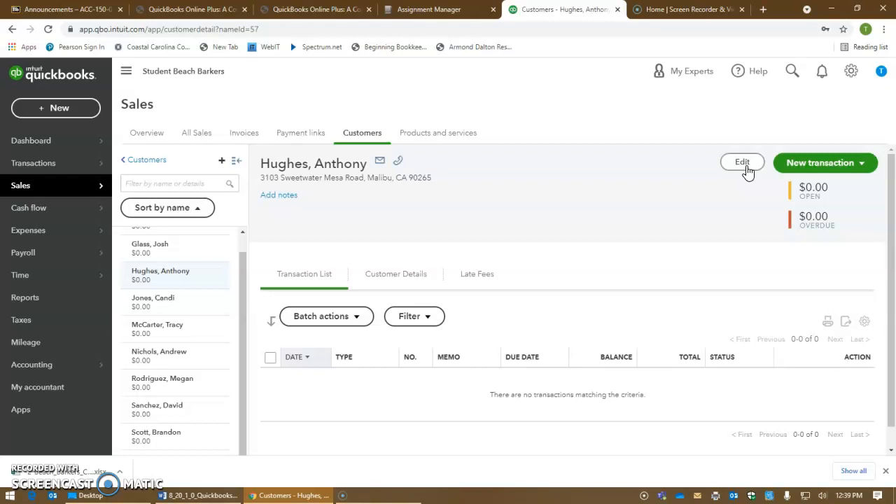
Step: Show where the course's student data files are found and download the Beach Barkers Customers List .xlsx from the Student Resources page
left_click(852, 72)
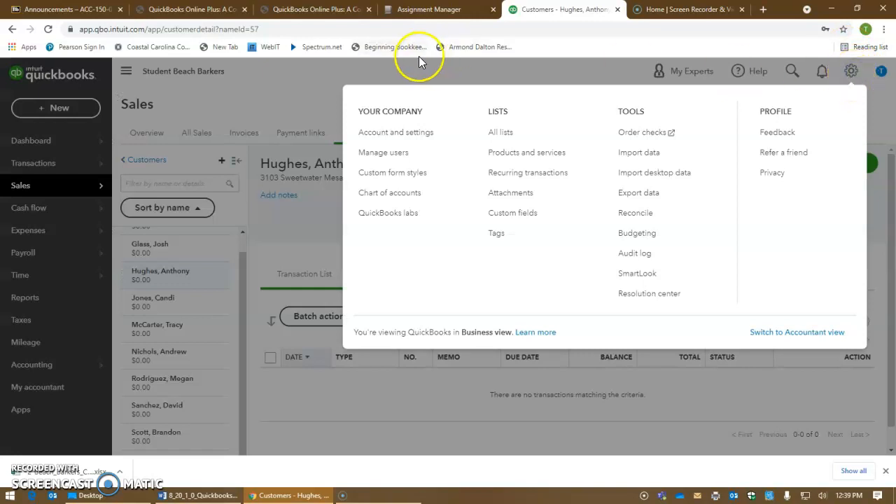
left_click(464, 72)
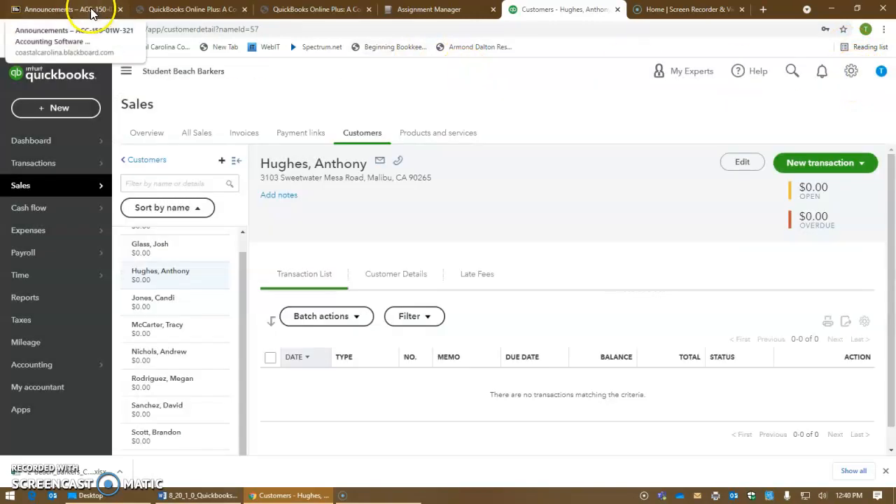
left_click(214, 9)
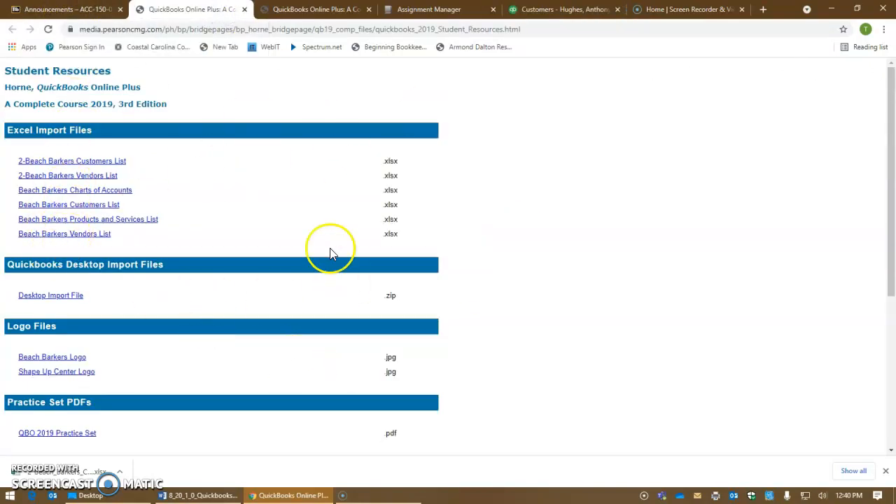
left_click(90, 9)
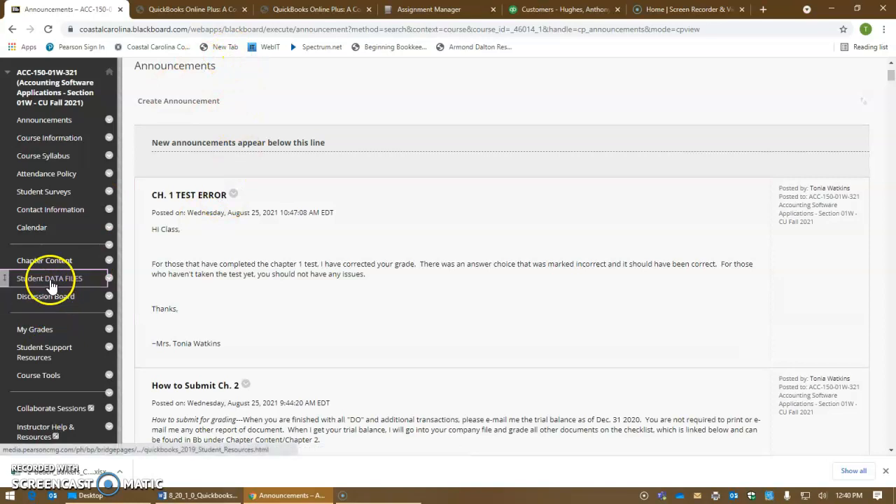
left_click(194, 11)
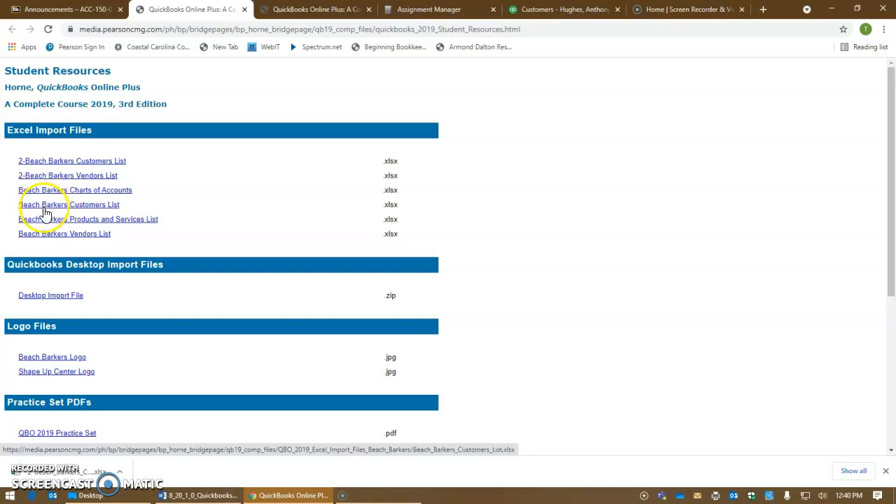
left_click(103, 205)
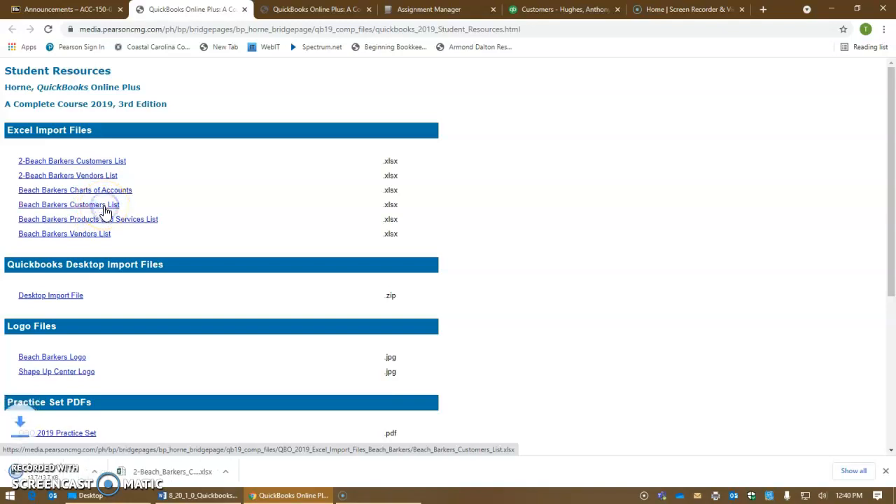
Step: Switch back to QuickBooks Online and open the company settings and tools options
left_click(535, 11)
left_click(852, 71)
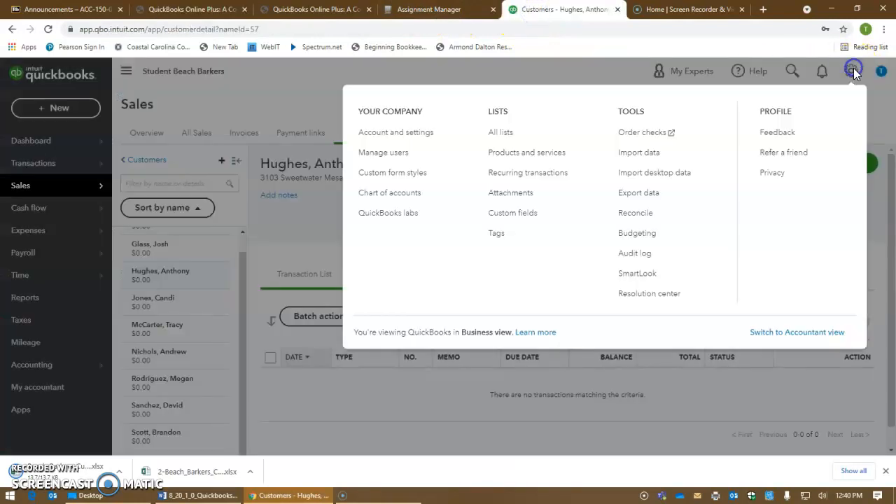